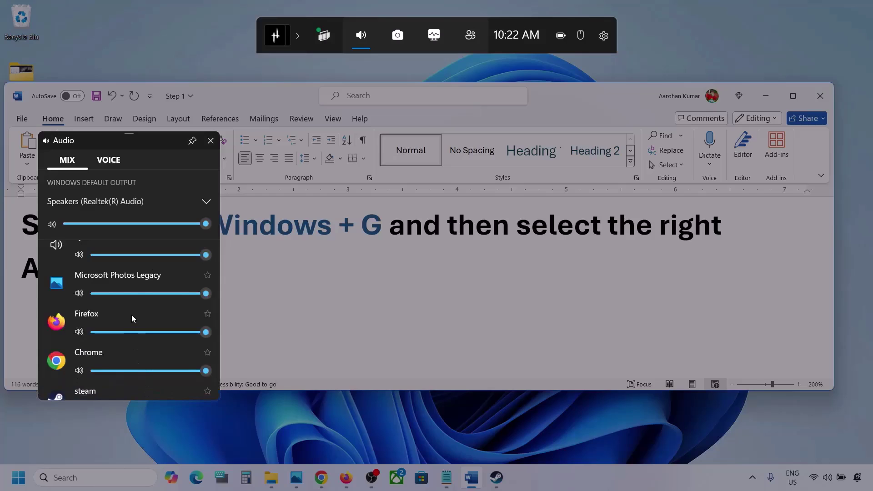
- Review the per-app volumes in the audio mix, testing Firefox's slider and returning it to maximum
{"action": "scroll", "coordinate": [132, 316], "scroll_direction": "up", "scroll_amount": 1}
{"action": "scroll", "coordinate": [132, 316], "scroll_direction": "down", "scroll_amount": 2}
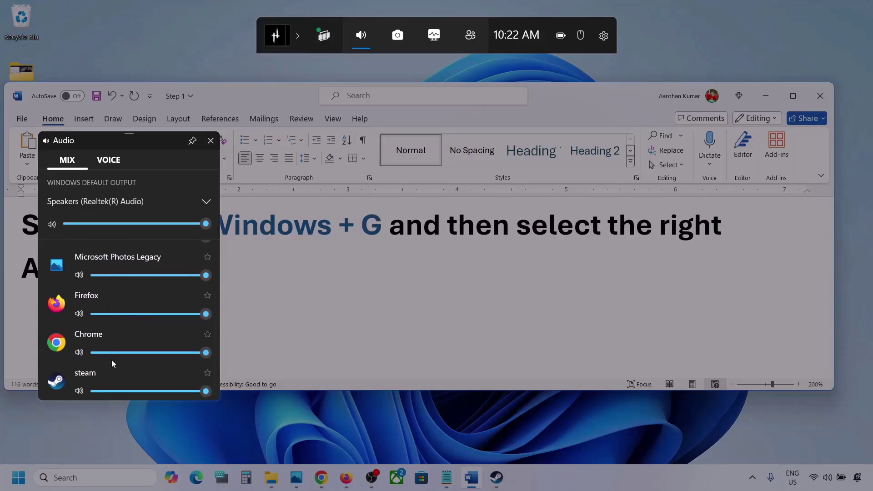
{"action": "scroll", "coordinate": [108, 324], "scroll_direction": "up", "scroll_amount": 1}
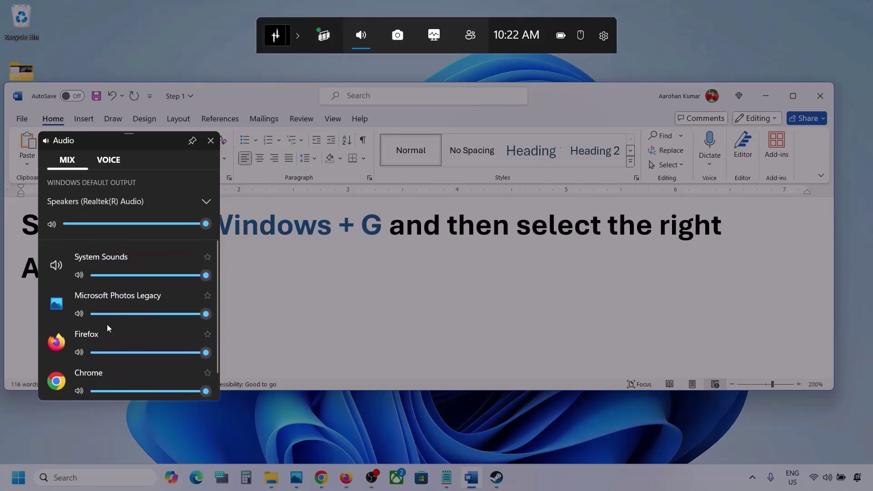
{"action": "left_click_drag", "start_coordinate": [207, 313], "coordinate": [178, 316]}
{"action": "scroll", "coordinate": [161, 328], "scroll_direction": "down", "scroll_amount": 1}
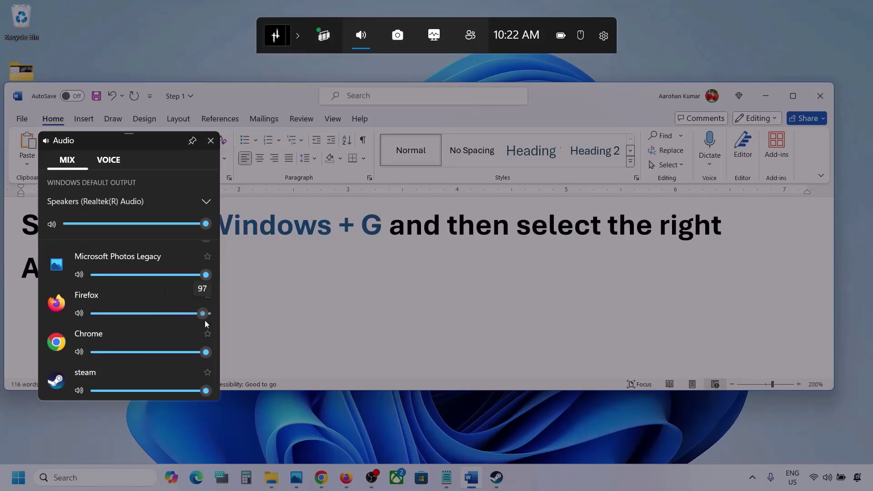
{"action": "scroll", "coordinate": [129, 336], "scroll_direction": "down", "scroll_amount": 1}
{"action": "scroll", "coordinate": [113, 357], "scroll_direction": "up", "scroll_amount": 1}
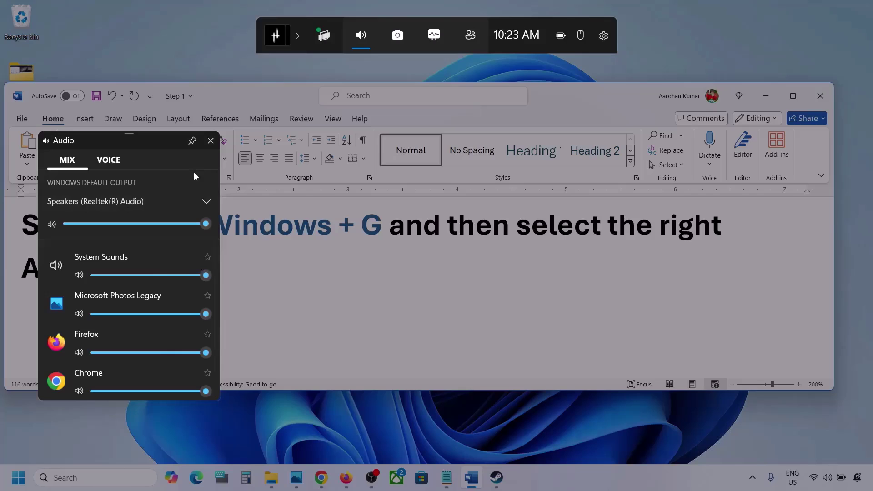
- Set the Windows default voice input to Microphone Array (Intel Smart Sound Technology for Digital Microphones)
{"action": "left_click", "coordinate": [107, 160]}
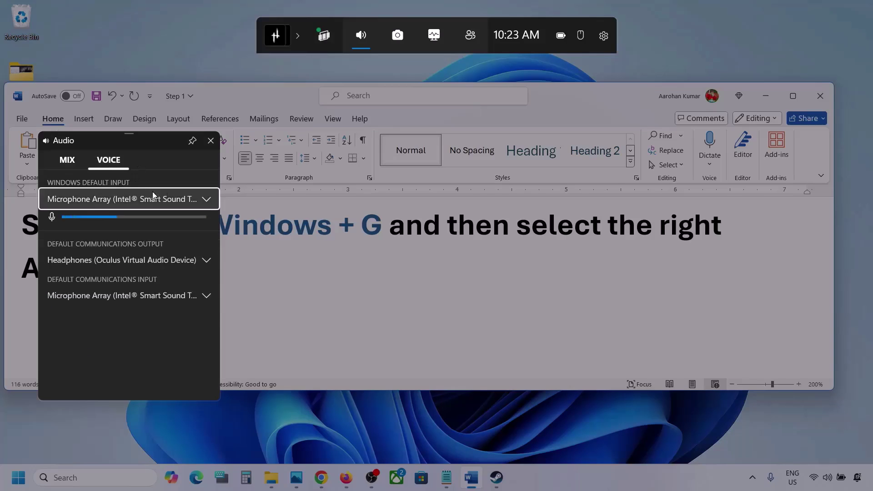
{"action": "left_click", "coordinate": [209, 198]}
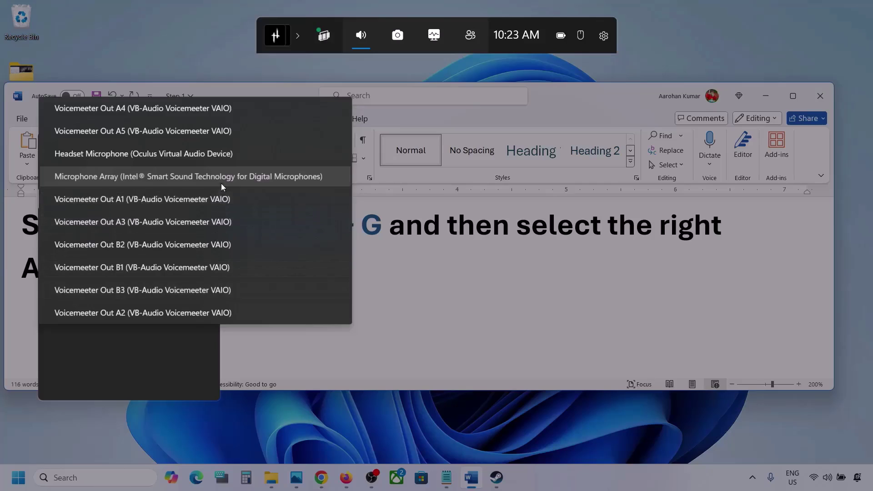
{"action": "left_click", "coordinate": [206, 178]}
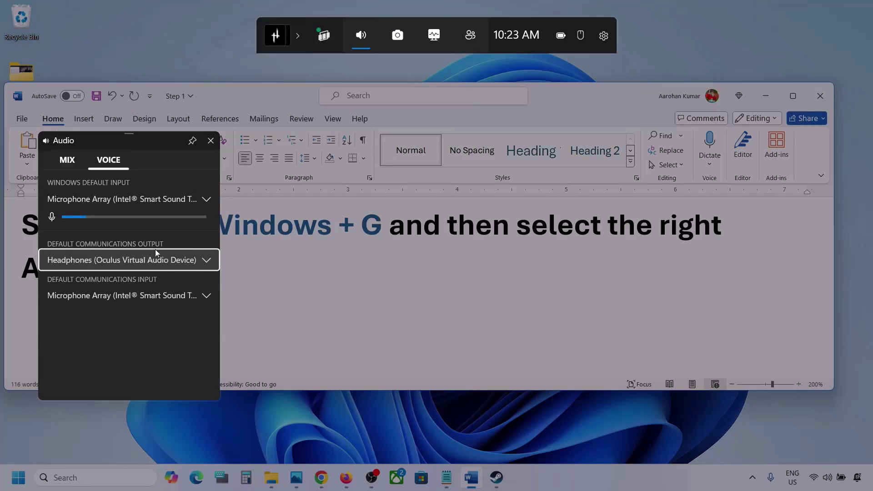
- Set the default communications output to Speakers (Realtek(R) Audio) and input to Microphone Array (Intel Smart Sound Technology), and close the overlay
{"action": "left_click", "coordinate": [206, 261]}
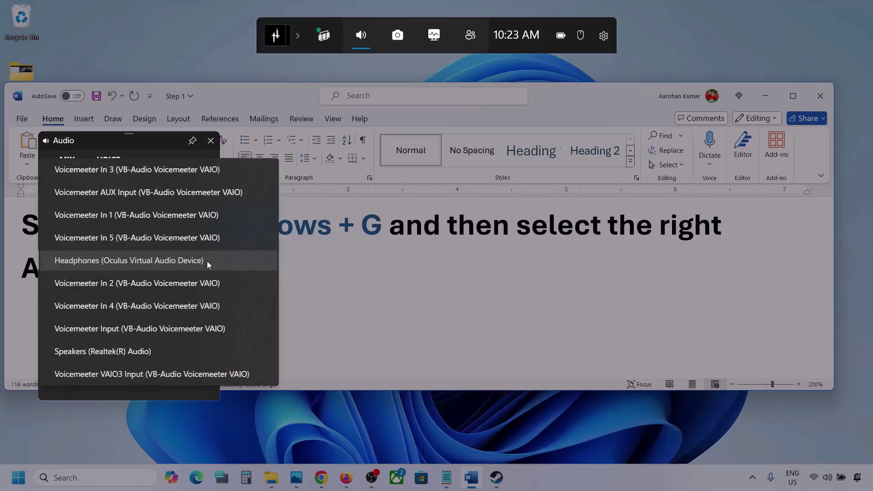
{"action": "left_click", "coordinate": [138, 351]}
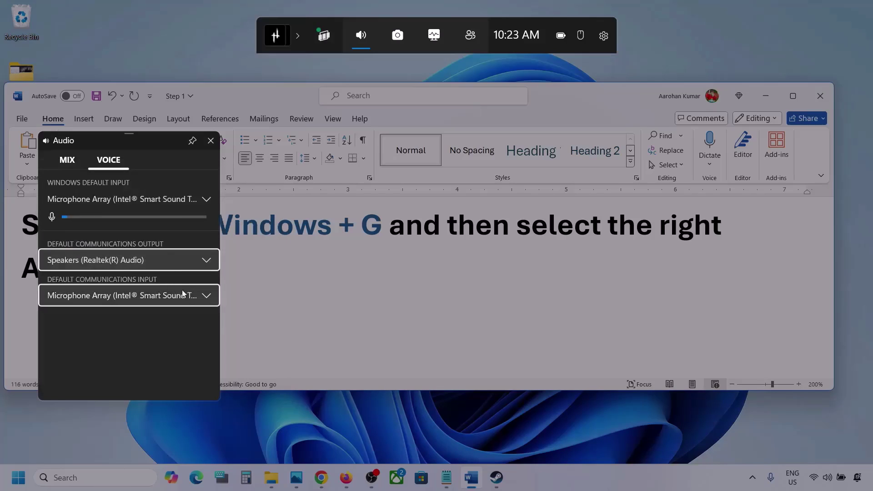
{"action": "left_click", "coordinate": [204, 296]}
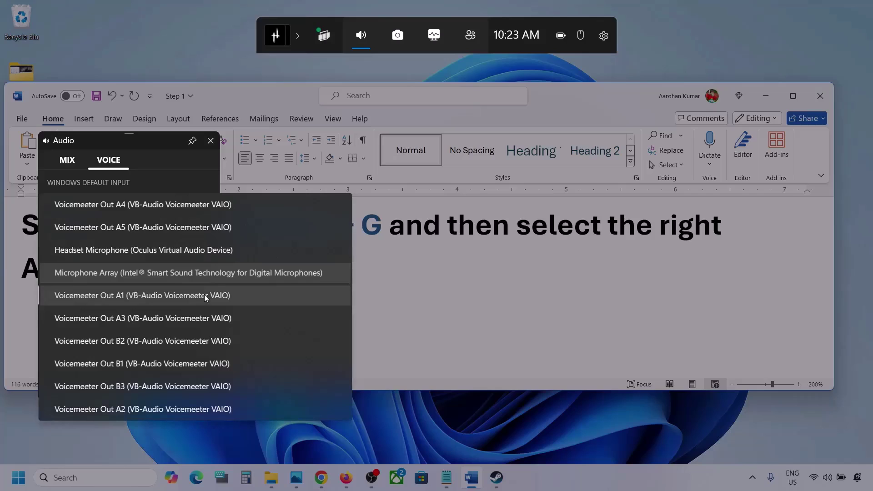
{"action": "left_click", "coordinate": [236, 272]}
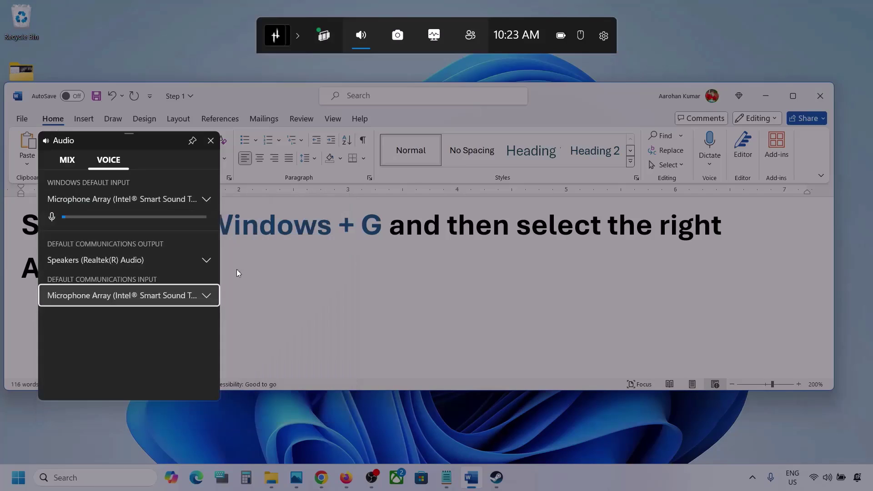
{"action": "left_click", "coordinate": [211, 144]}
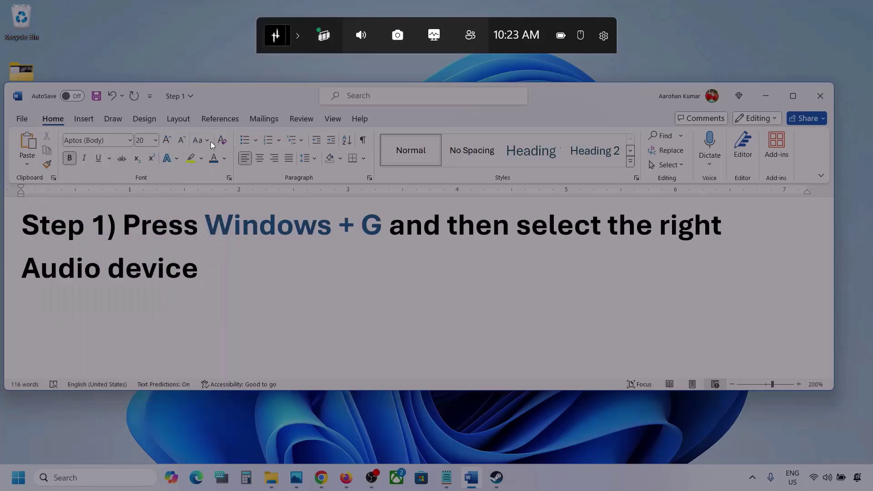
{"action": "key", "text": "Escape"}
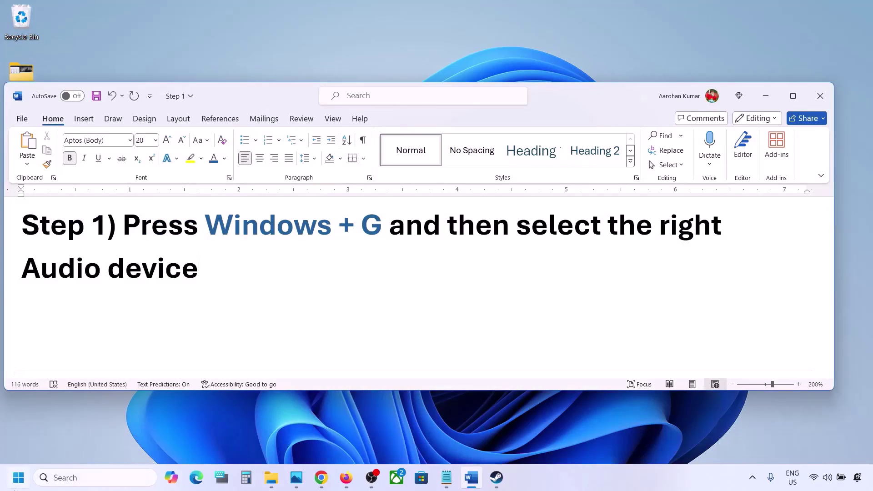
- Go to Step 2 in the document and highlight "Make sure volume is not mute"
{"action": "left_click", "coordinate": [18, 477]}
{"action": "left_click", "coordinate": [412, 359]}
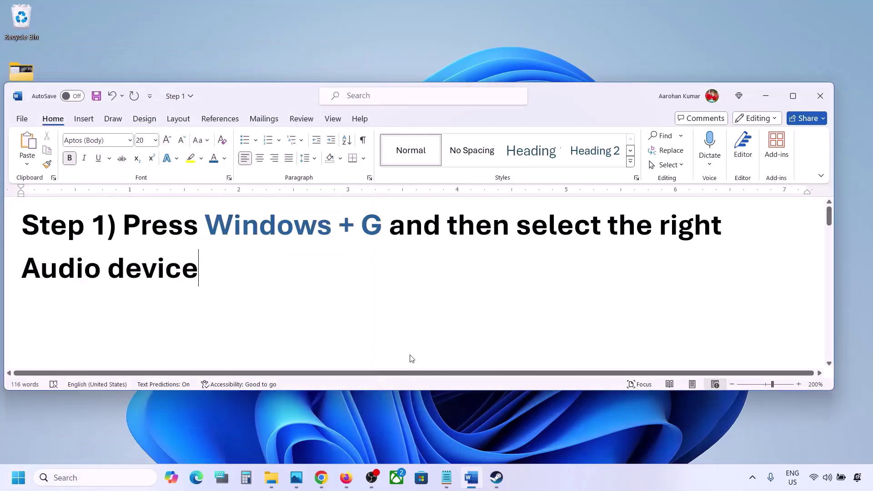
{"action": "scroll", "coordinate": [410, 353], "scroll_direction": "down", "scroll_amount": 3}
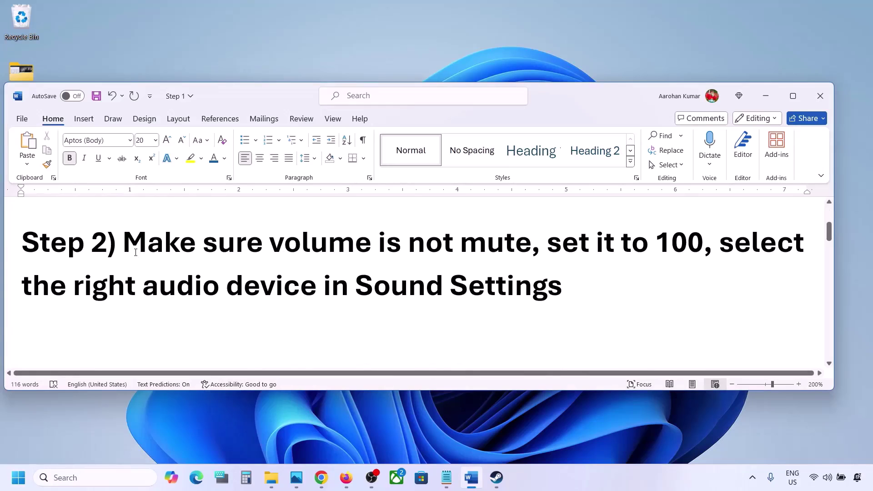
{"action": "left_click_drag", "start_coordinate": [135, 253], "coordinate": [531, 248]}
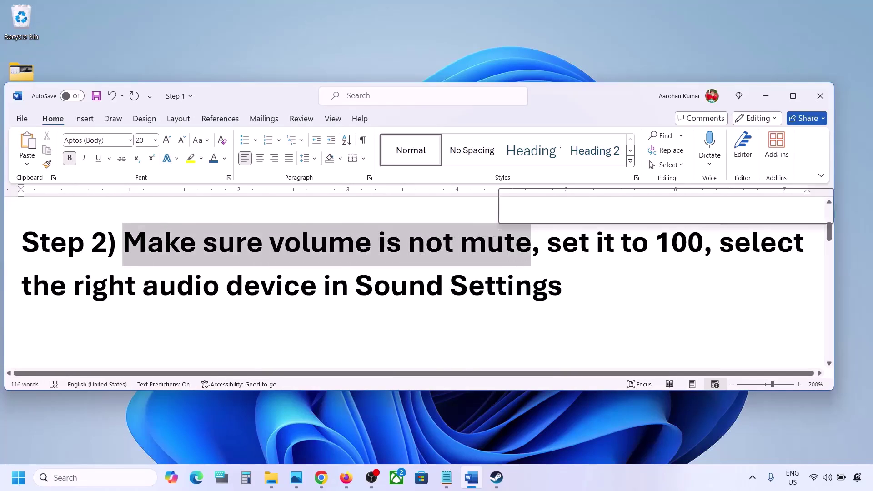
- Check the app volumes in the Windows volume mixer, set Steam's volume to 100, and close the settings
{"action": "left_click", "coordinate": [767, 96]}
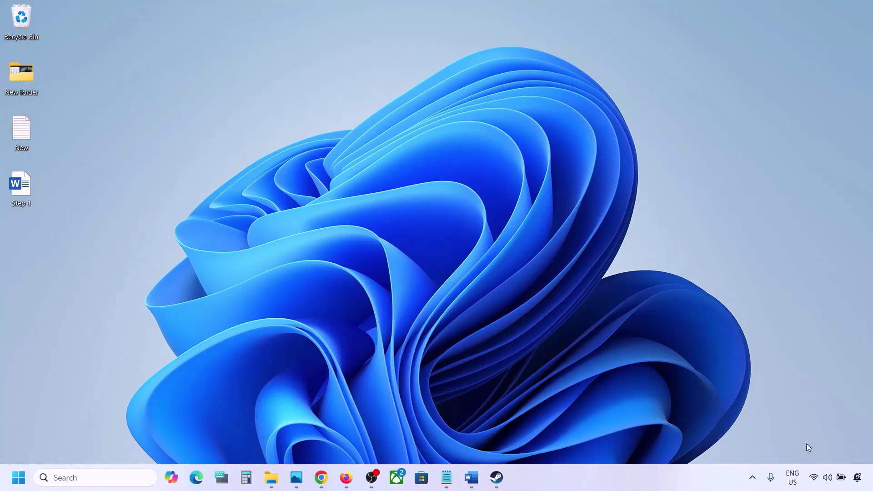
{"action": "mouse_move", "coordinate": [830, 483]}
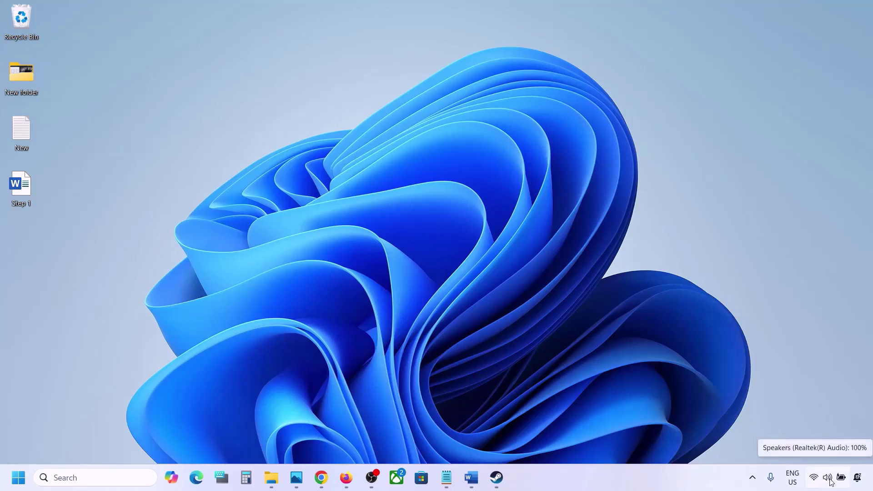
{"action": "right_click", "coordinate": [830, 482]}
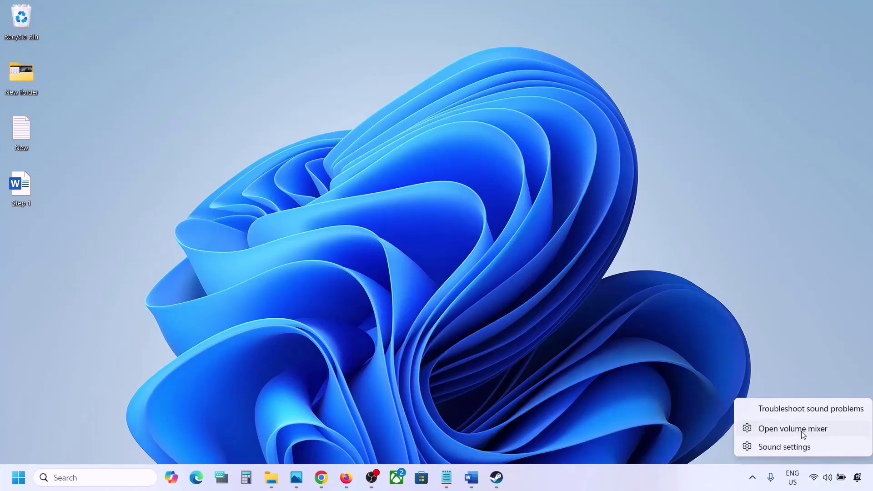
{"action": "left_click", "coordinate": [803, 434]}
{"action": "scroll", "coordinate": [542, 324], "scroll_direction": "down", "scroll_amount": 1}
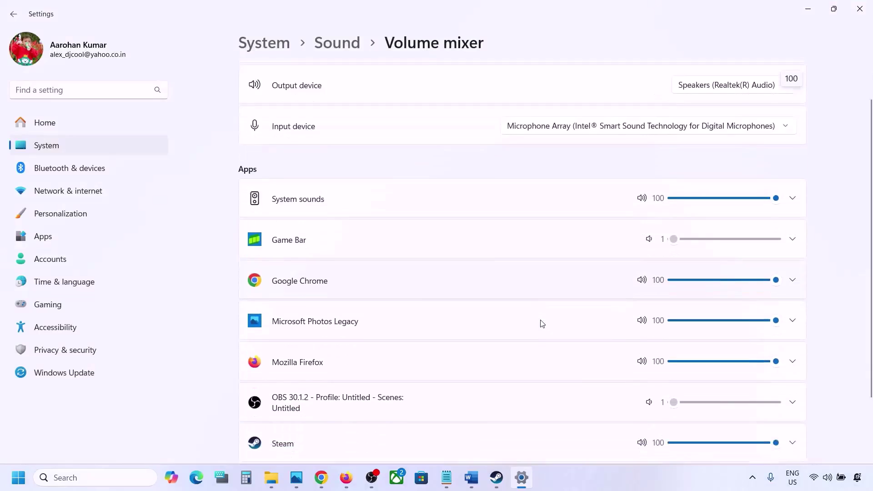
{"action": "scroll", "coordinate": [542, 324], "scroll_direction": "down", "scroll_amount": 1}
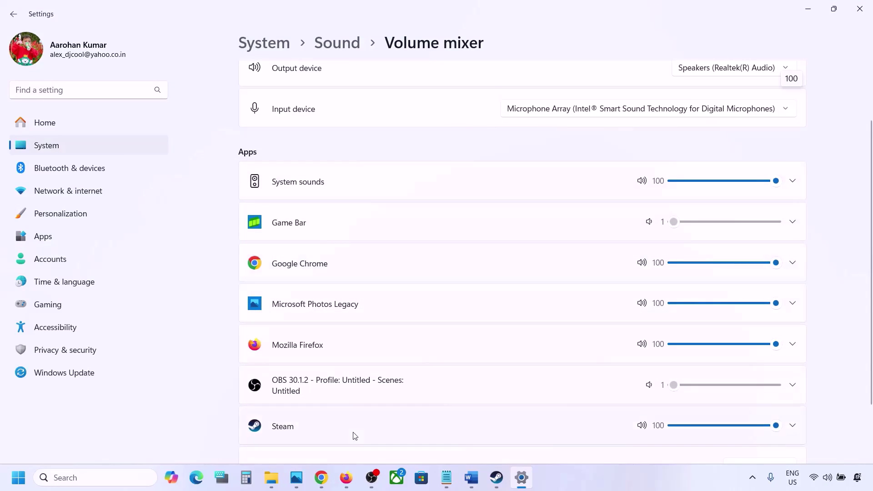
{"action": "scroll", "coordinate": [502, 391], "scroll_direction": "down", "scroll_amount": 1}
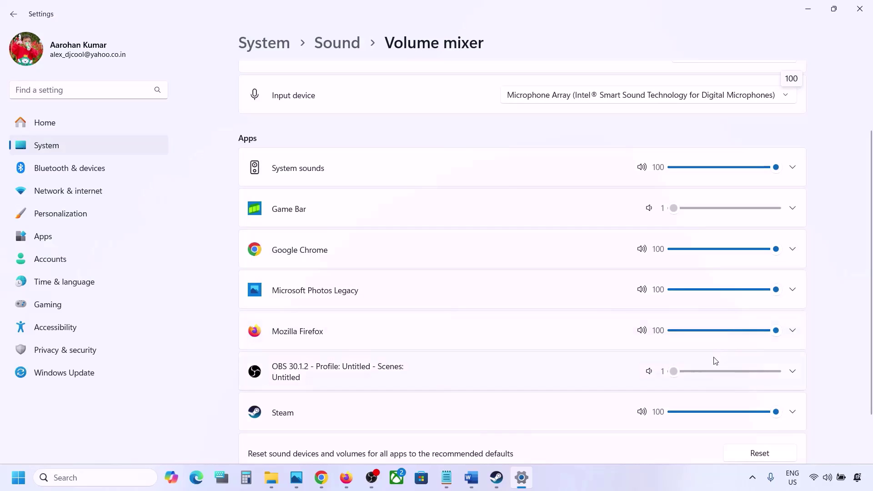
{"action": "mouse_move", "coordinate": [776, 412]}
{"action": "left_mouse_down"}
{"action": "mouse_move", "coordinate": [689, 416]}
{"action": "mouse_move", "coordinate": [787, 413]}
{"action": "left_mouse_up"}
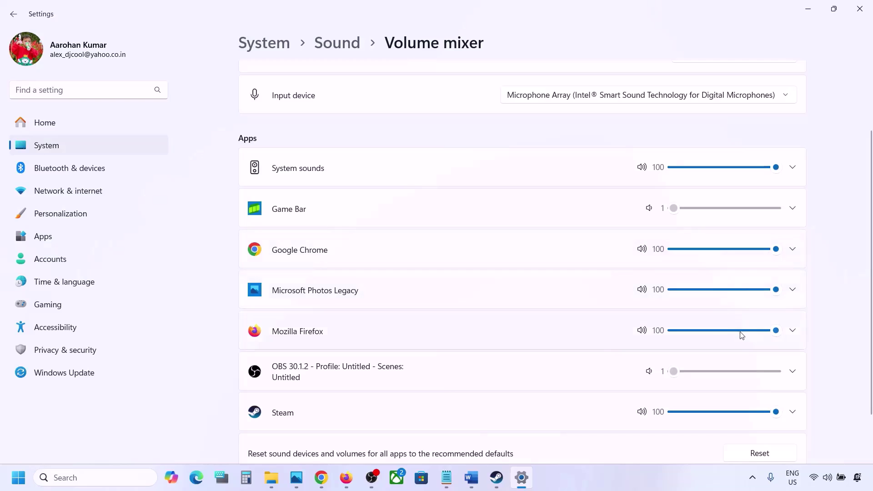
{"action": "left_click", "coordinate": [860, 8]}
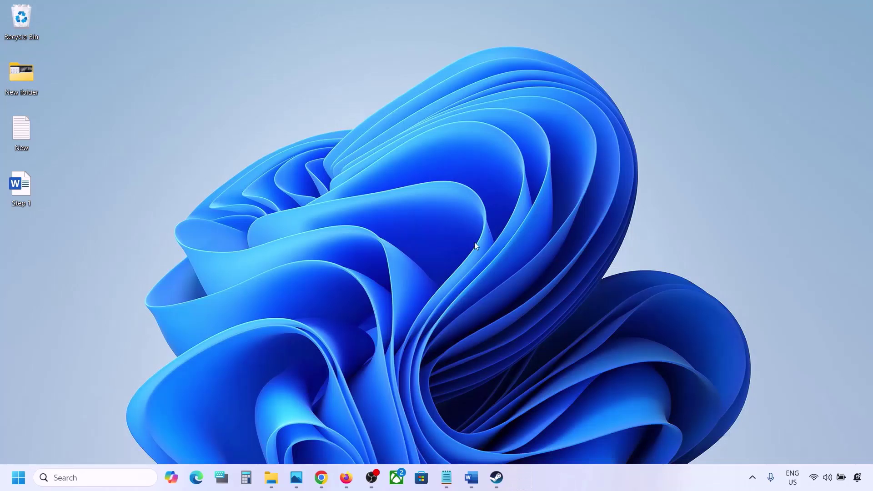
- Return to the Word document and highlight "right audio device in Sound Settings" in Step 2
{"action": "left_click", "coordinate": [471, 478]}
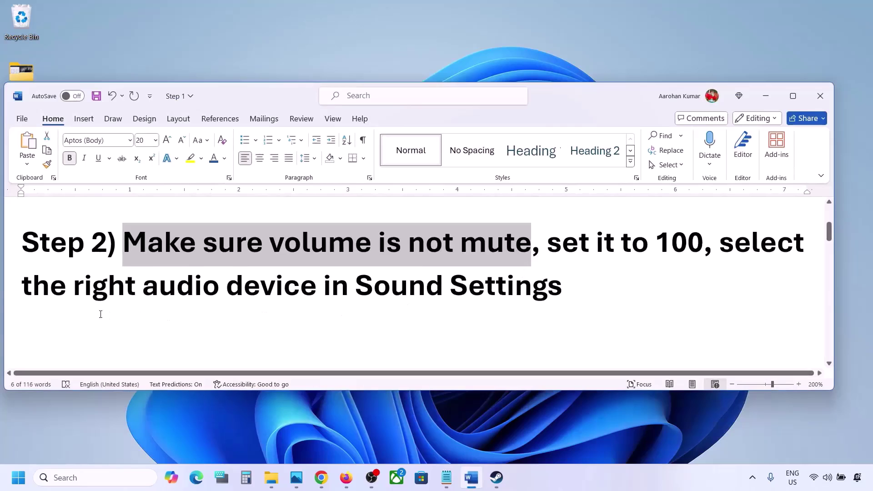
{"action": "left_click_drag", "start_coordinate": [73, 291], "coordinate": [563, 291]}
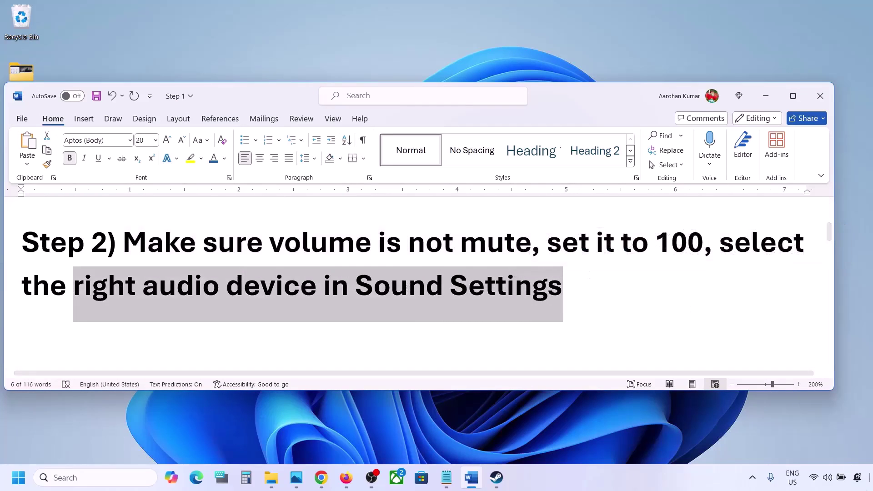
{"action": "left_click", "coordinate": [840, 470]}
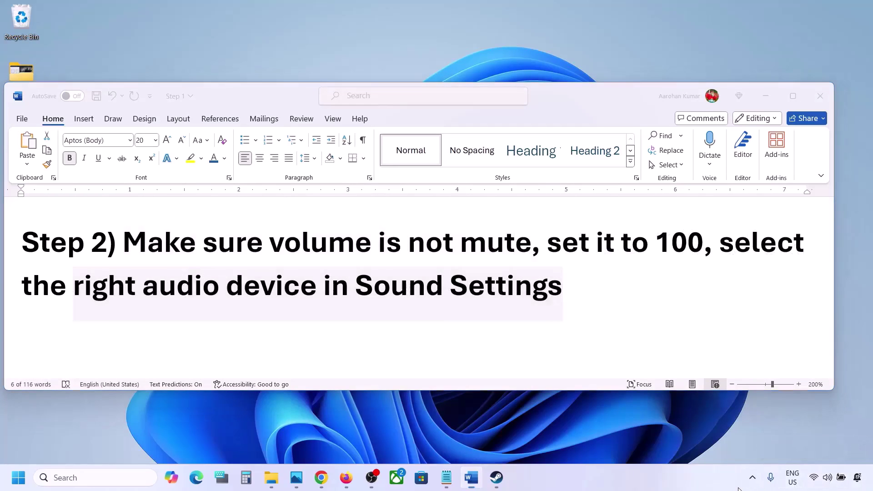
- Choose Speakers (Realtek(R) Audio) as the sound output device in the Windows sound settings
{"action": "right_click", "coordinate": [827, 481]}
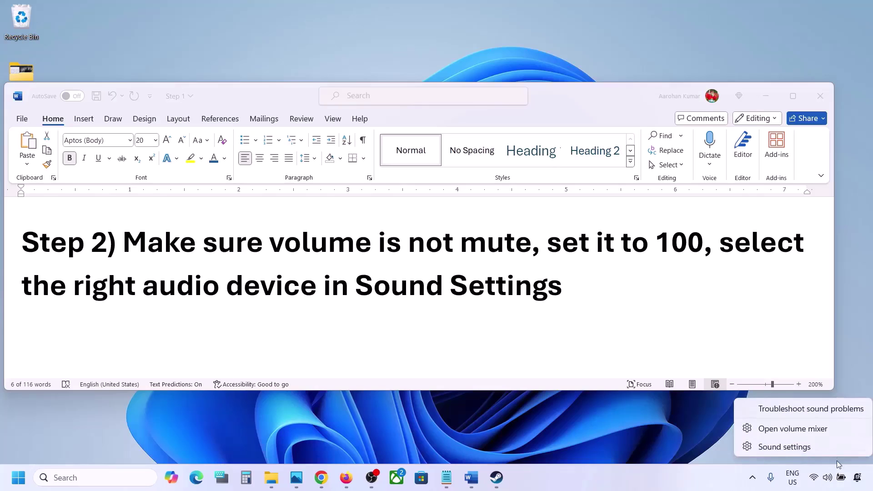
{"action": "left_click", "coordinate": [804, 447]}
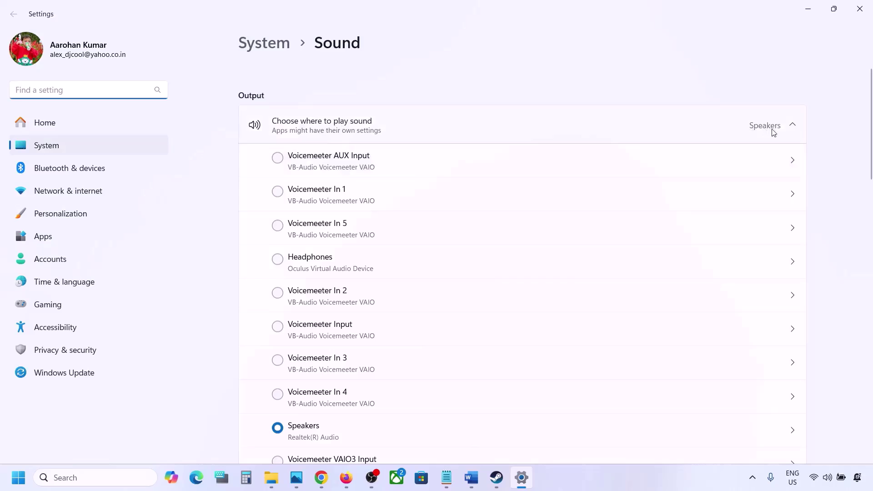
{"action": "scroll", "coordinate": [391, 323], "scroll_direction": "down", "scroll_amount": 2}
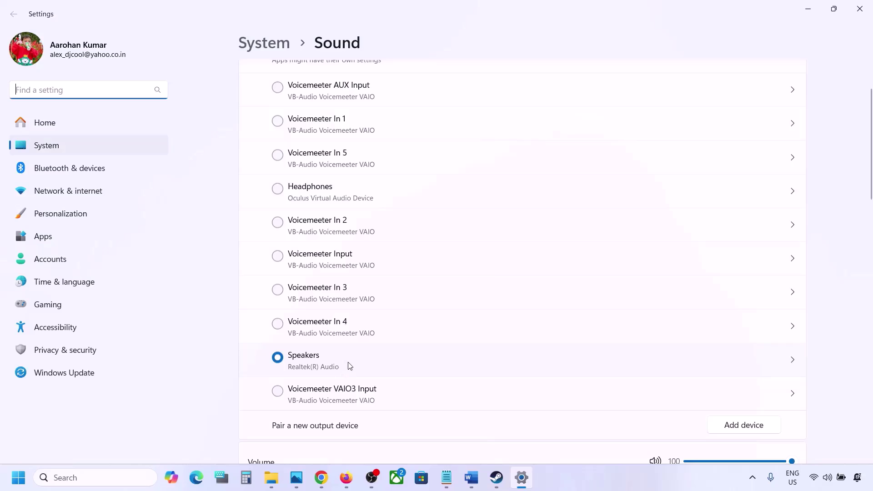
{"action": "left_click", "coordinate": [318, 363]}
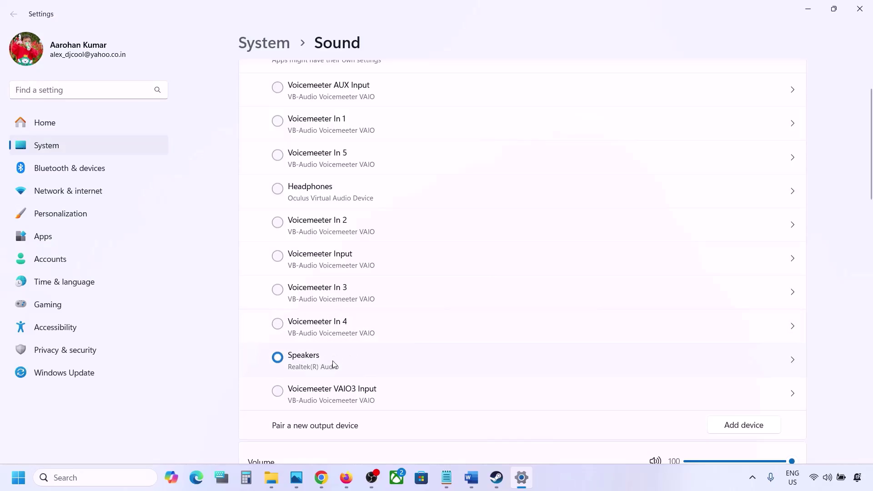
- Check the output volume, the input device selection and the input volume in the sound settings, and close the settings
{"action": "scroll", "coordinate": [333, 364], "scroll_direction": "down", "scroll_amount": 5}
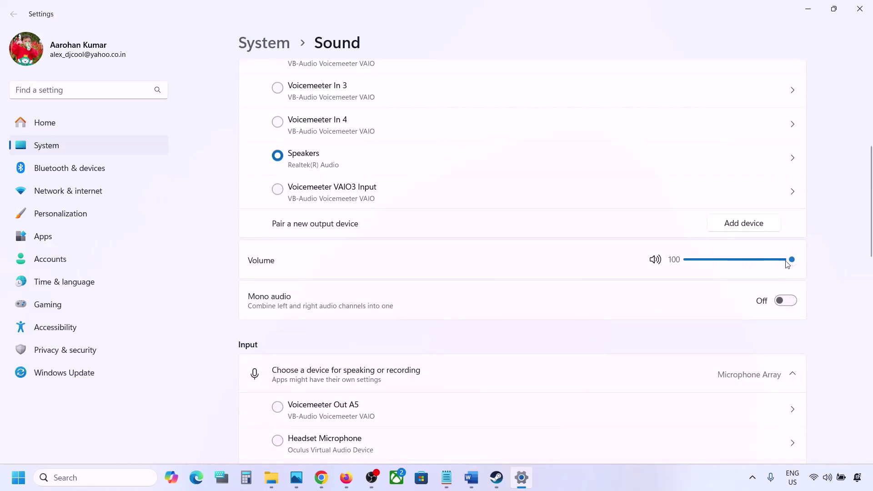
{"action": "scroll", "coordinate": [579, 326], "scroll_direction": "down", "scroll_amount": 4}
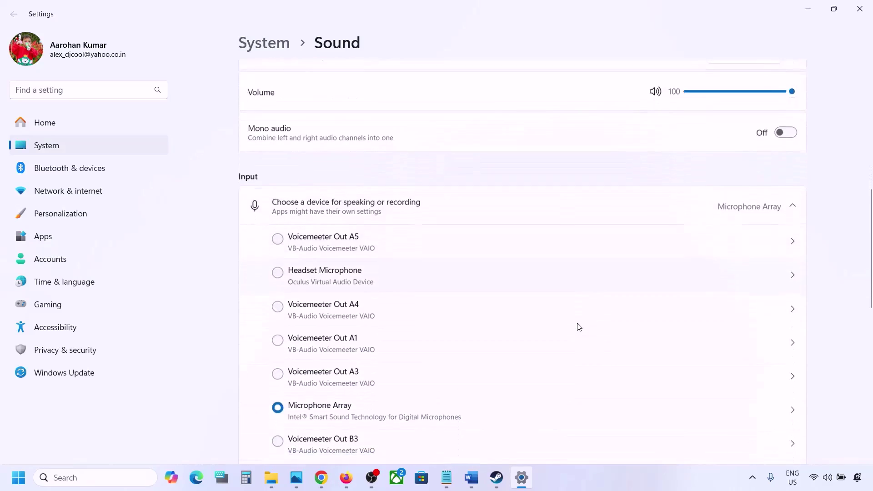
{"action": "scroll", "coordinate": [579, 326], "scroll_direction": "down", "scroll_amount": 2}
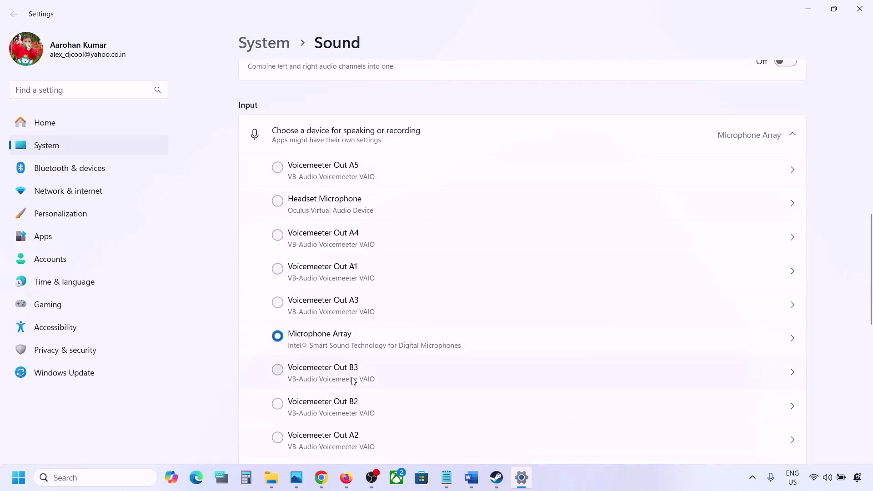
{"action": "scroll", "coordinate": [409, 380], "scroll_direction": "down", "scroll_amount": 2}
{"action": "scroll", "coordinate": [446, 330], "scroll_direction": "down", "scroll_amount": 1}
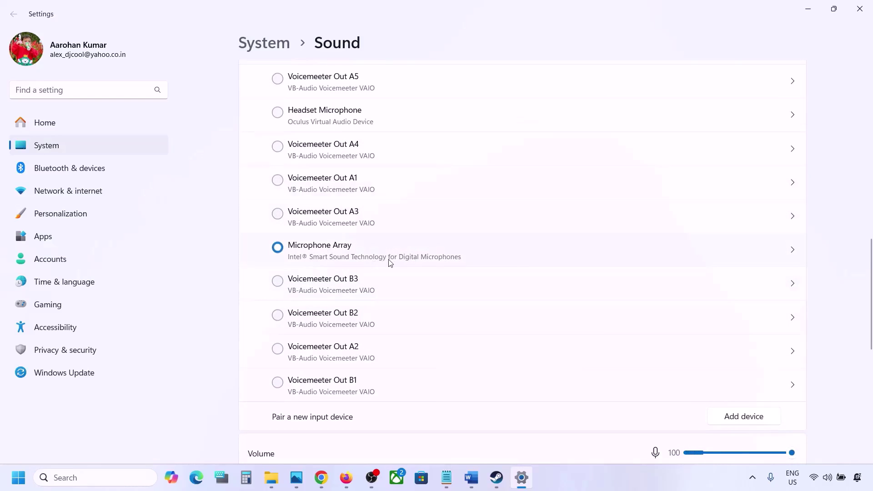
{"action": "scroll", "coordinate": [391, 263], "scroll_direction": "down", "scroll_amount": 4}
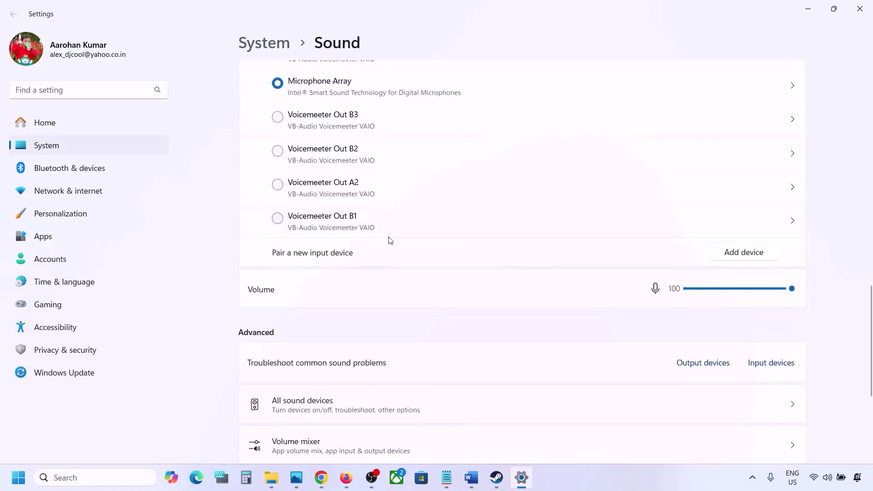
{"action": "scroll", "coordinate": [391, 241], "scroll_direction": "up", "scroll_amount": 3}
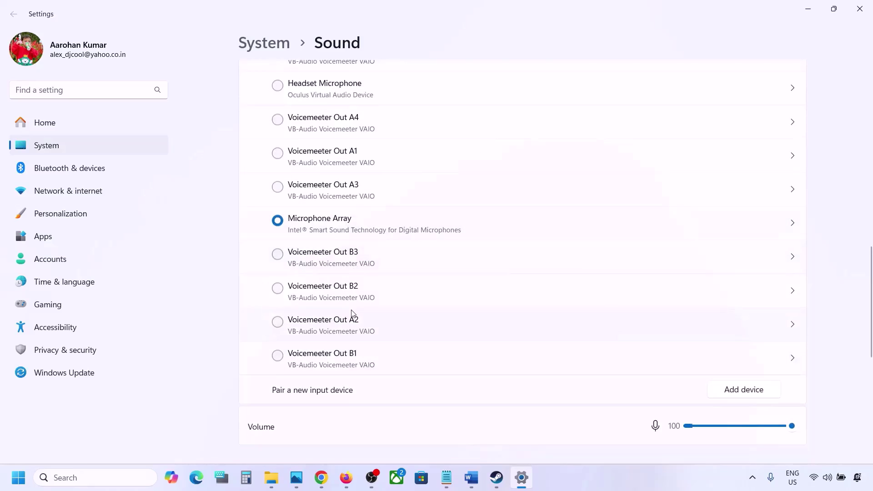
{"action": "scroll", "coordinate": [352, 314], "scroll_direction": "down", "scroll_amount": 4}
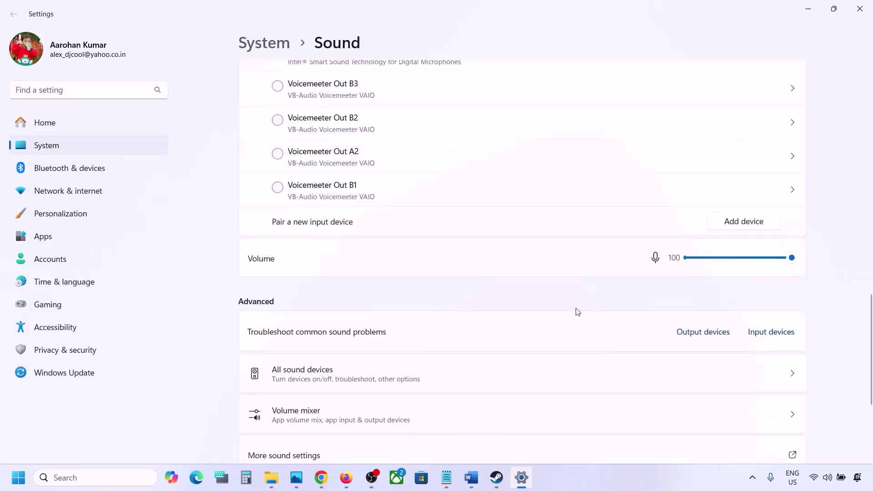
{"action": "scroll", "coordinate": [577, 311], "scroll_direction": "down", "scroll_amount": 1}
{"action": "scroll", "coordinate": [610, 269], "scroll_direction": "down", "scroll_amount": 2}
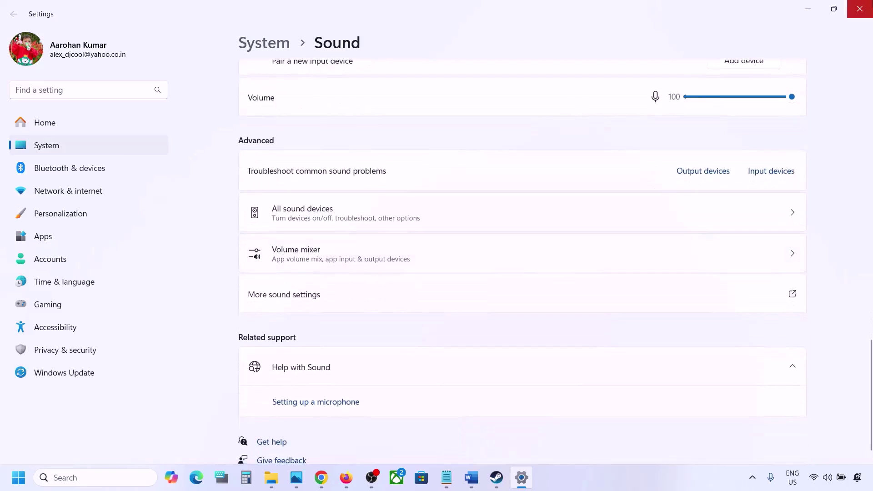
{"action": "left_click", "coordinate": [860, 9]}
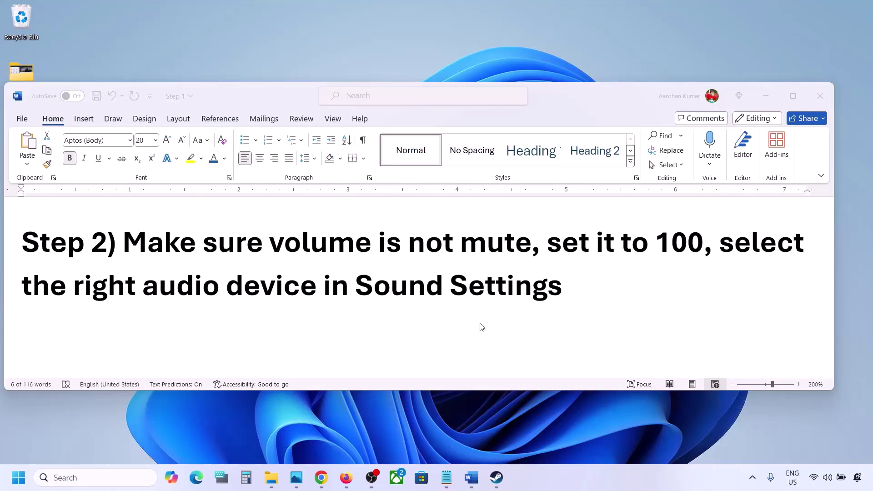
- Go to Step 3 in the Word document and highlight "Restart the game" and "Restart PC" in turn
{"action": "scroll", "coordinate": [405, 318], "scroll_direction": "down", "scroll_amount": 3}
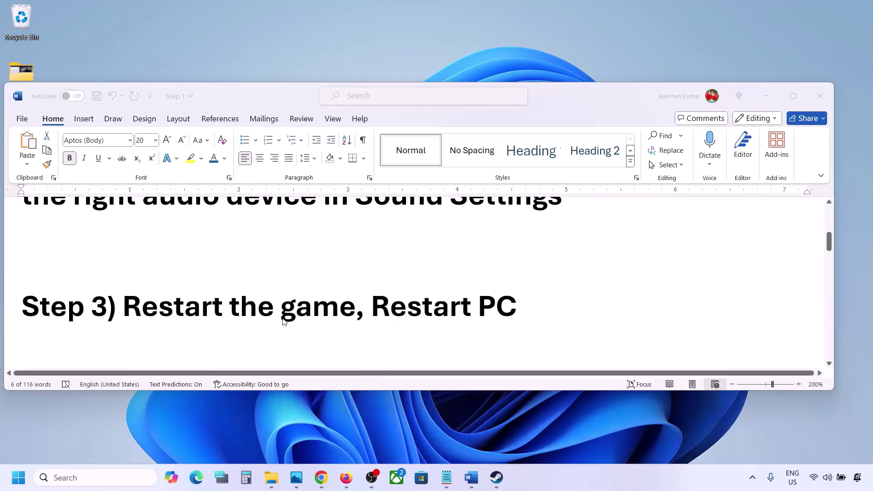
{"action": "double_click", "coordinate": [157, 307]}
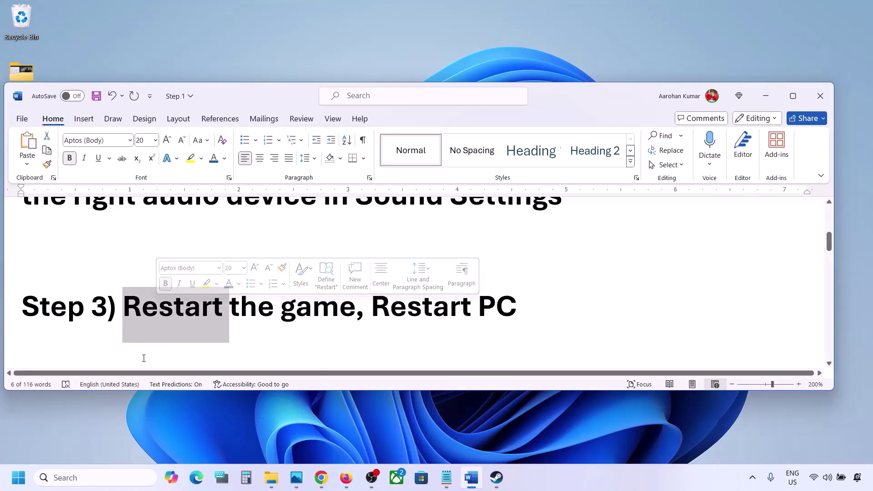
{"action": "left_click", "coordinate": [248, 304]}
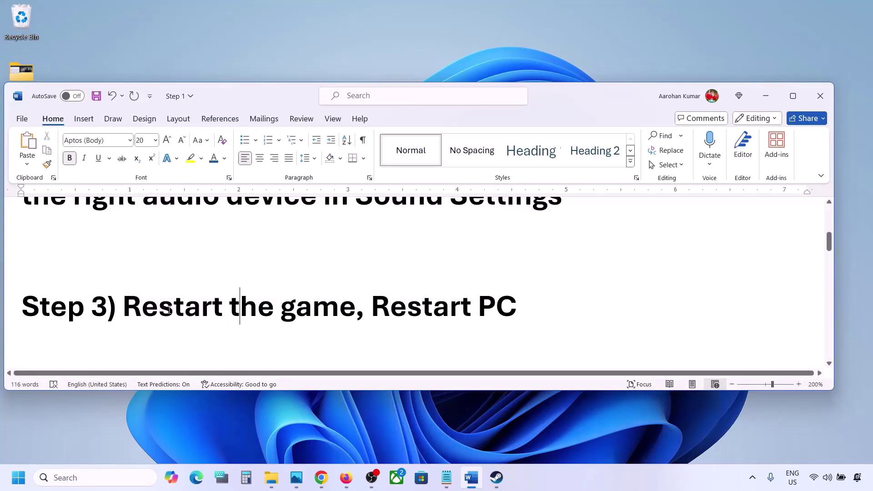
{"action": "left_click_drag", "start_coordinate": [153, 310], "coordinate": [289, 299]}
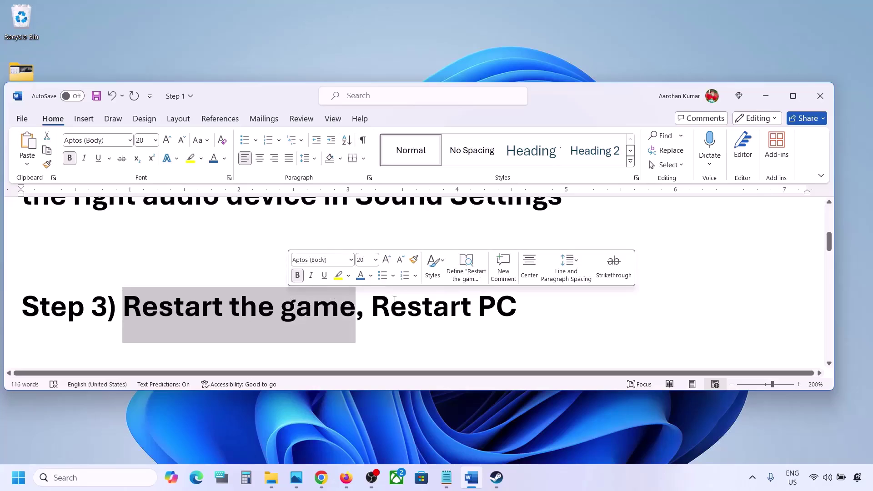
{"action": "left_click_drag", "start_coordinate": [372, 305], "coordinate": [514, 302]}
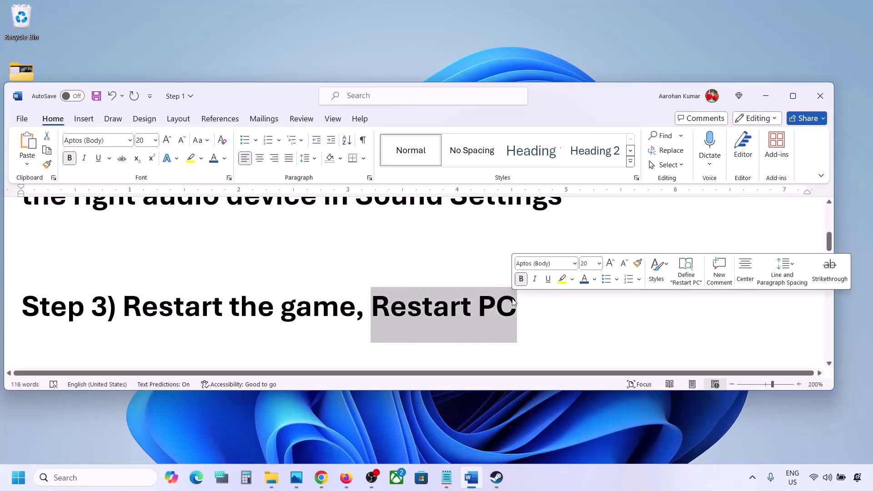
- Go to Step 4 in the document, highlight "Set Sound Sample rate to 48/44k", and clear the selection
{"action": "scroll", "coordinate": [275, 302], "scroll_direction": "down", "scroll_amount": 4}
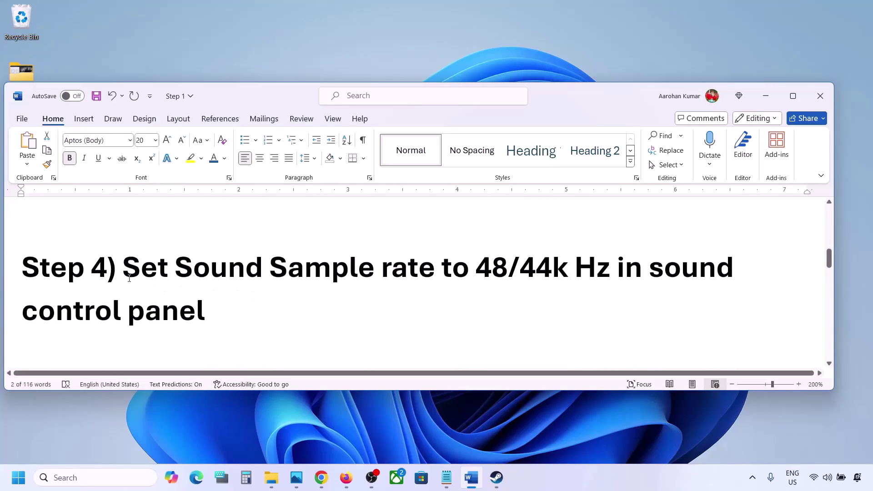
{"action": "left_click_drag", "start_coordinate": [127, 269], "coordinate": [550, 269]}
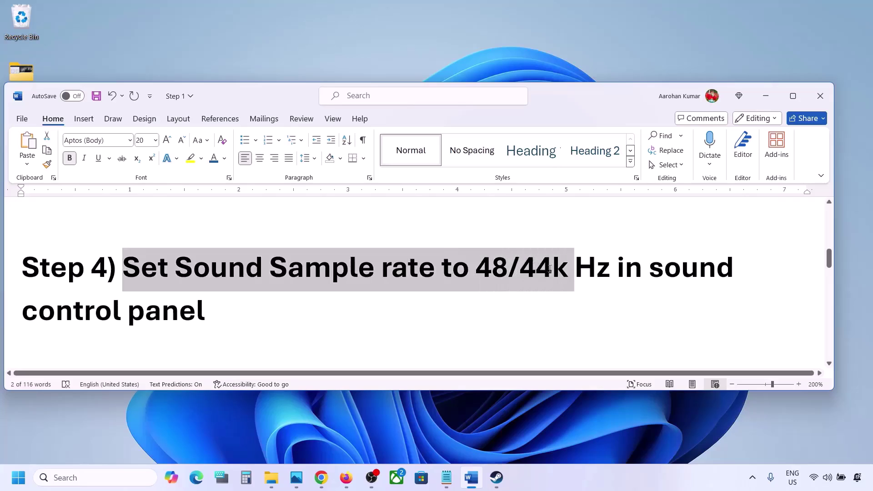
{"action": "left_click", "coordinate": [558, 273]}
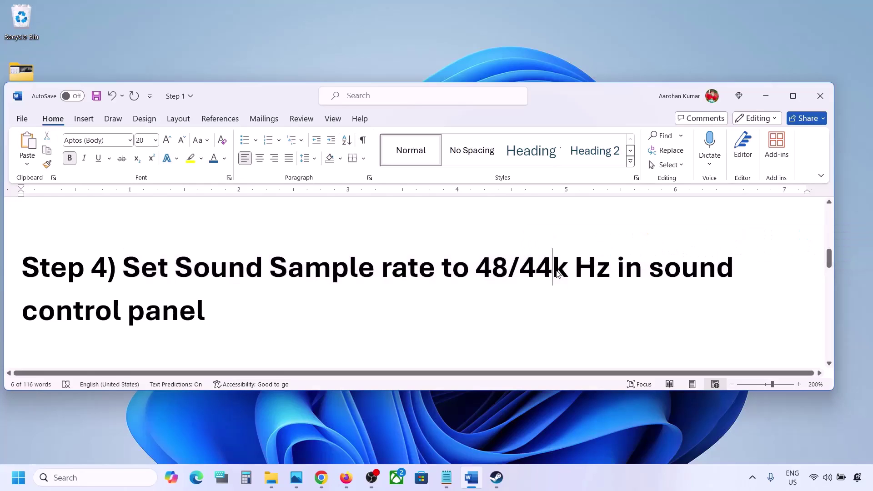
- Open the Sound dialog from Hardware and Sound in the Control Panel and move it toward the middle of the screen
{"action": "left_click", "coordinate": [57, 478]}
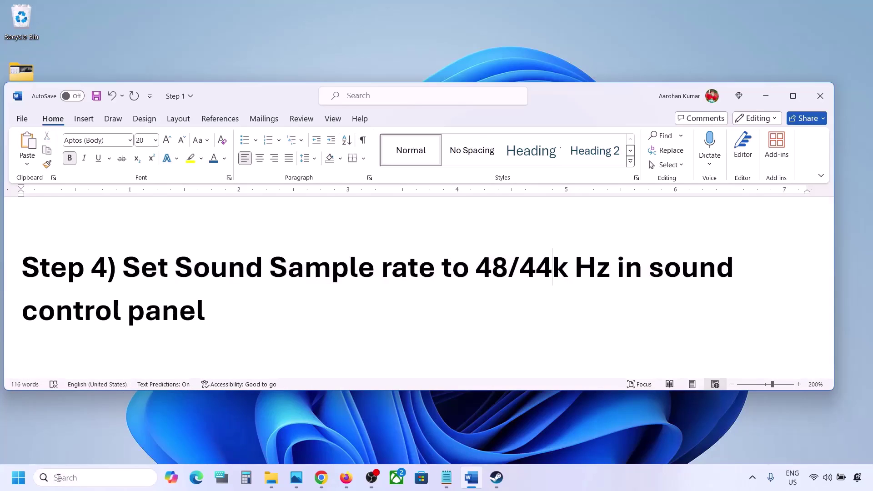
{"action": "type", "text": "control"}
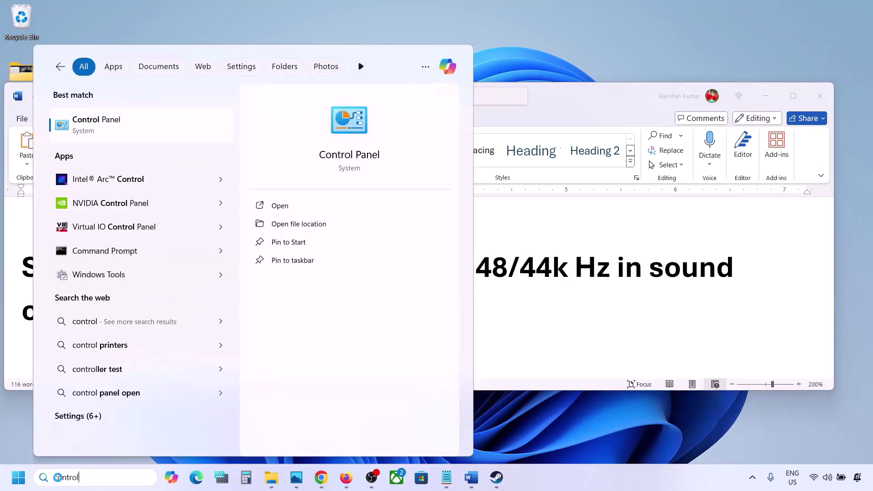
{"action": "key", "text": "Return"}
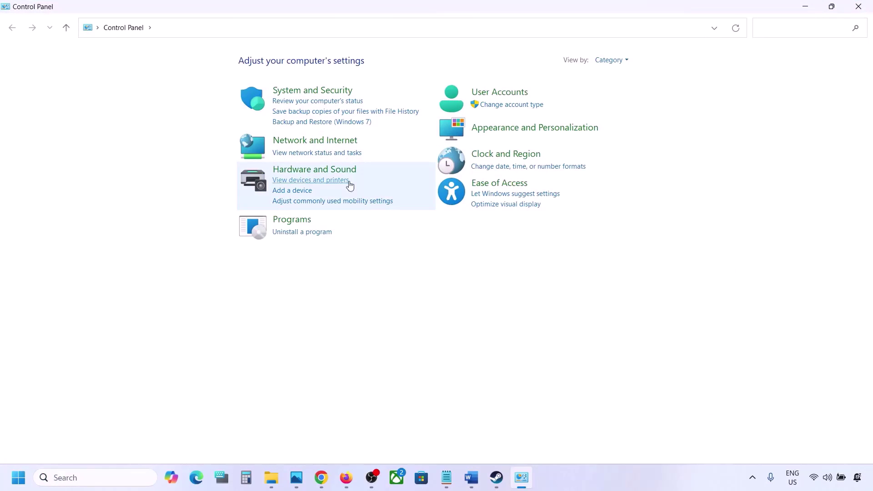
{"action": "left_click", "coordinate": [325, 174]}
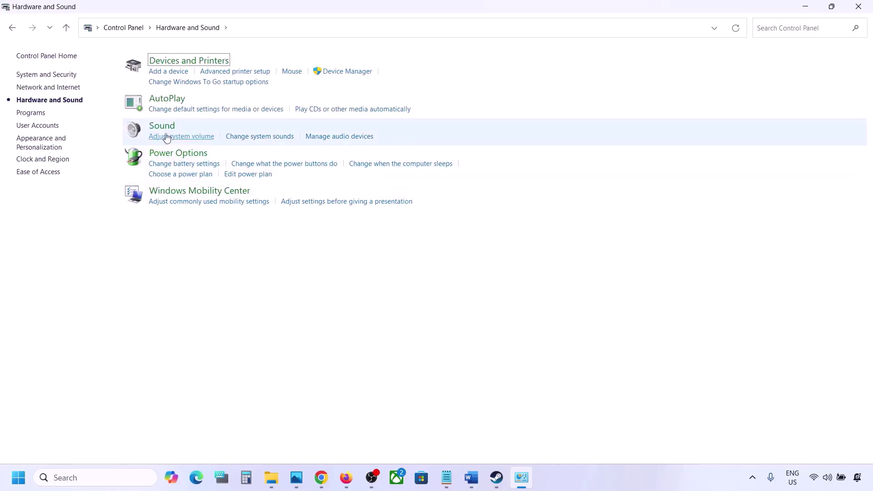
{"action": "left_click", "coordinate": [164, 128]}
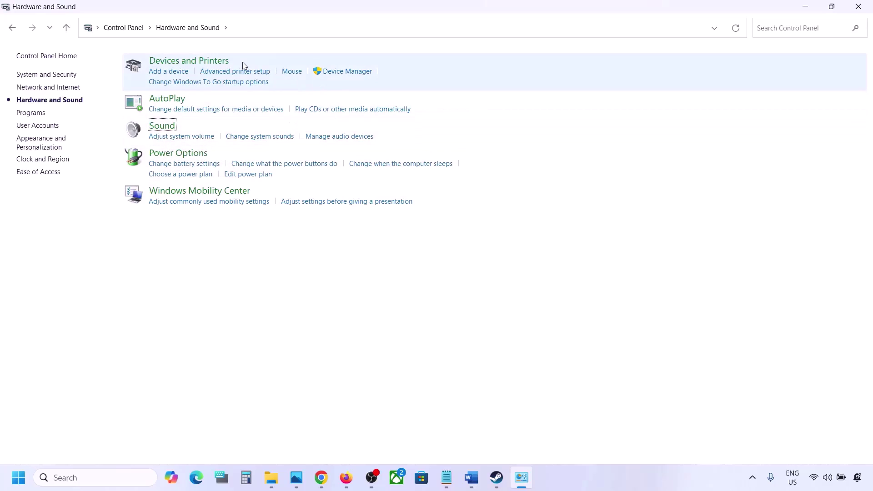
{"action": "left_click_drag", "start_coordinate": [169, 51], "coordinate": [392, 110]}
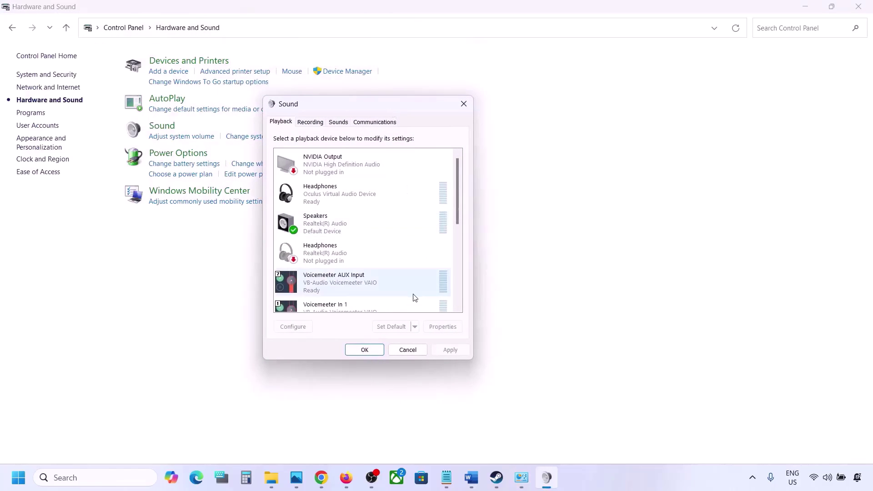
{"action": "left_click", "coordinate": [478, 477]}
{"action": "left_click", "coordinate": [479, 477]}
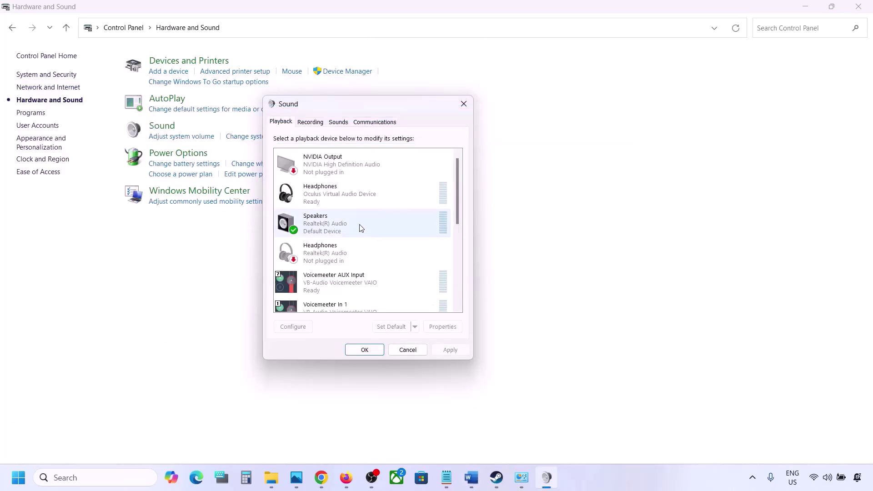
- Open the advanced properties of the Realtek(R) Audio speakers and view the available default formats
{"action": "left_click", "coordinate": [322, 228]}
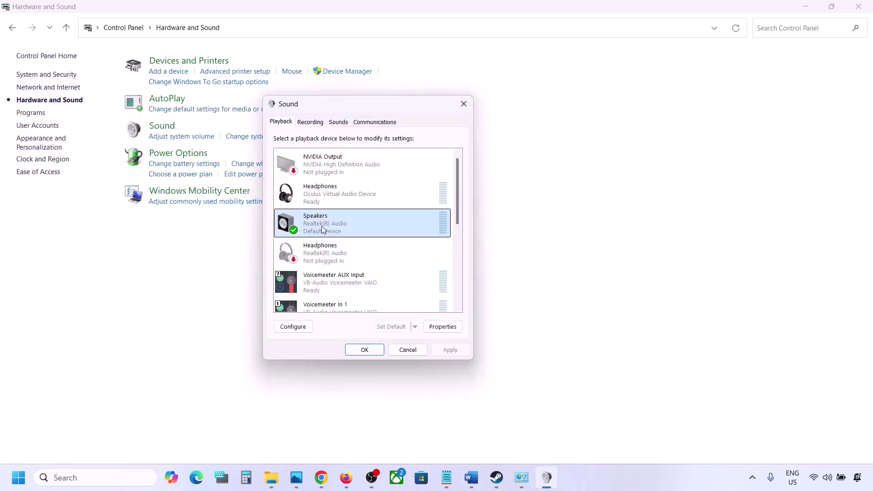
{"action": "right_click", "coordinate": [369, 228]}
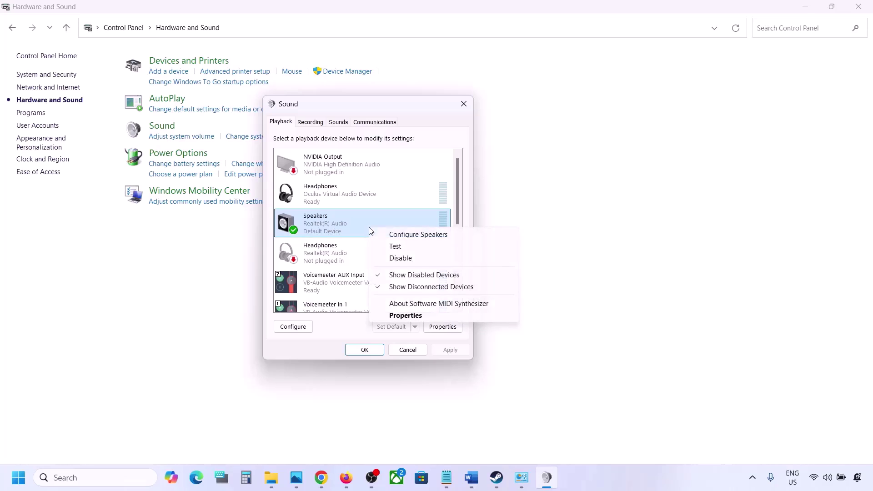
{"action": "left_click", "coordinate": [412, 316]}
{"action": "left_click_drag", "start_coordinate": [391, 146], "coordinate": [437, 105]}
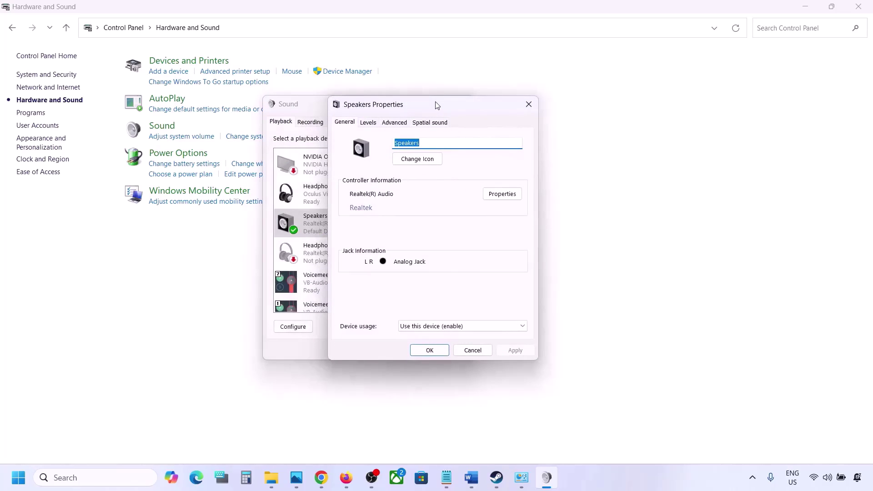
{"action": "left_click", "coordinate": [394, 123]}
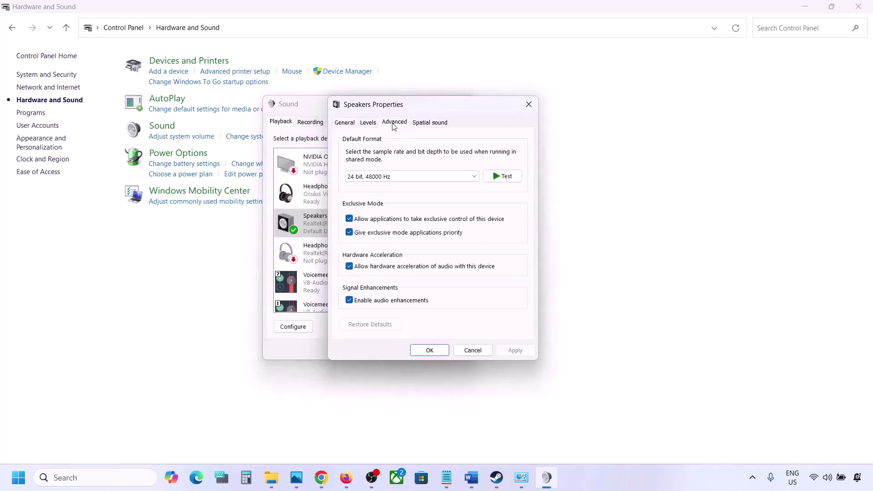
{"action": "left_click", "coordinate": [475, 177]}
{"action": "left_click", "coordinate": [511, 220]}
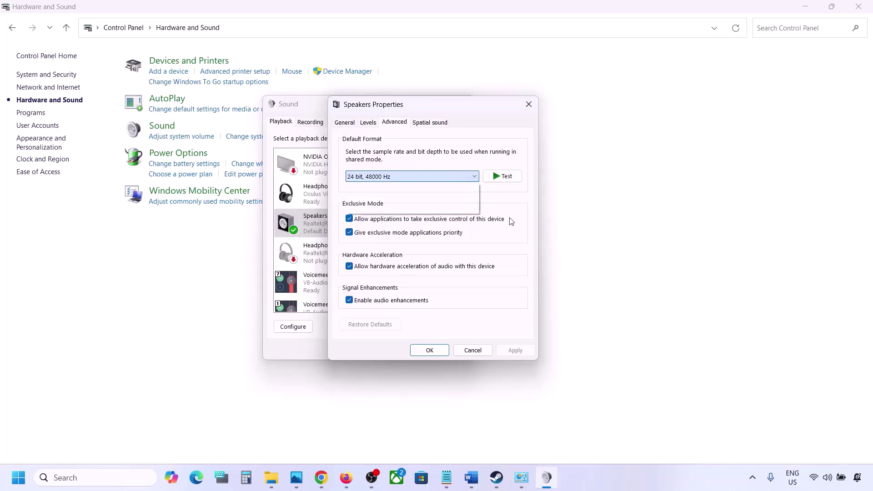
- Switch to the Word document, highlight "48/44k" in Step 4, and minimize the document
{"action": "left_click", "coordinate": [473, 479]}
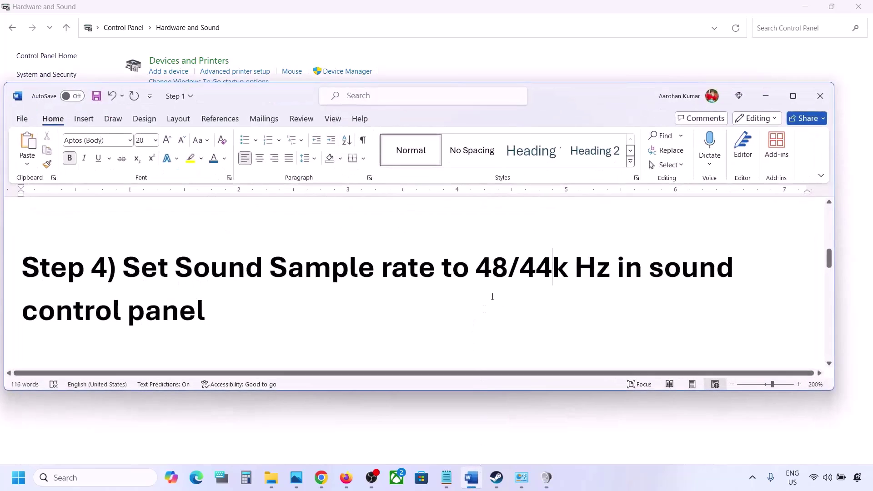
{"action": "double_click", "coordinate": [486, 278]}
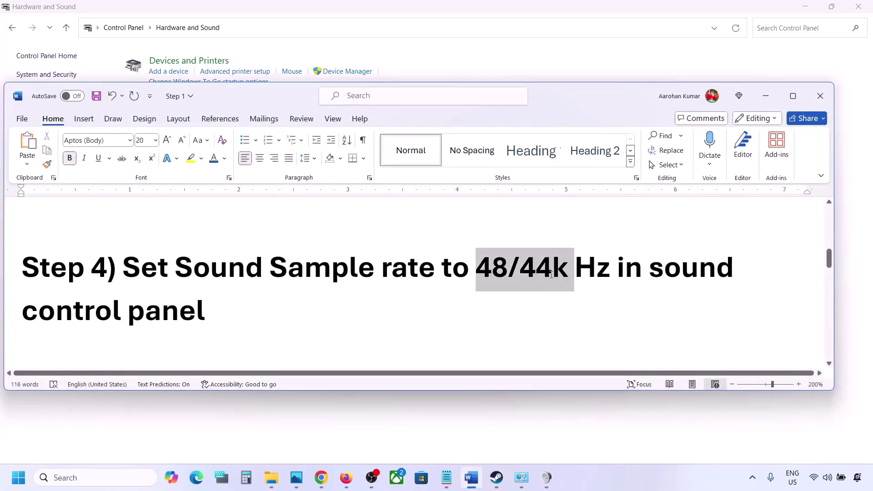
{"action": "left_click", "coordinate": [768, 96]}
- Set the speakers' default format to 24 bit, 44100 Hz, apply it, and accept interrupting the application using the device
{"action": "left_click", "coordinate": [422, 177]}
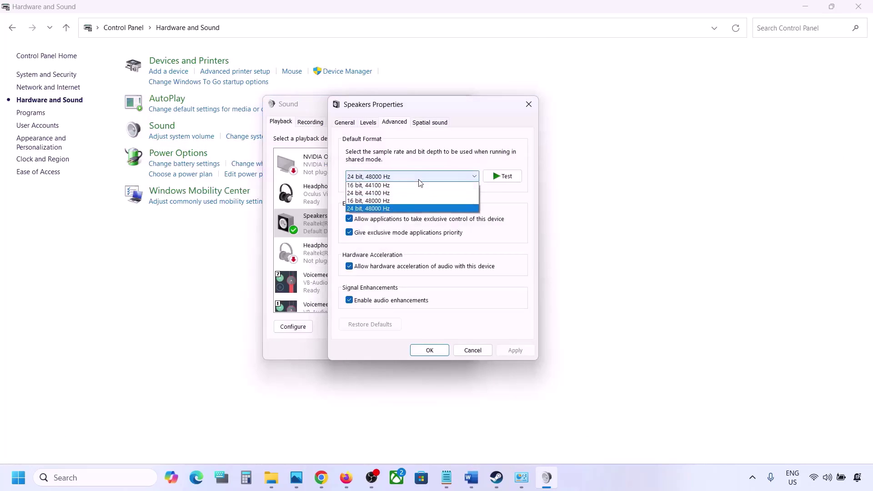
{"action": "left_click", "coordinate": [382, 210]}
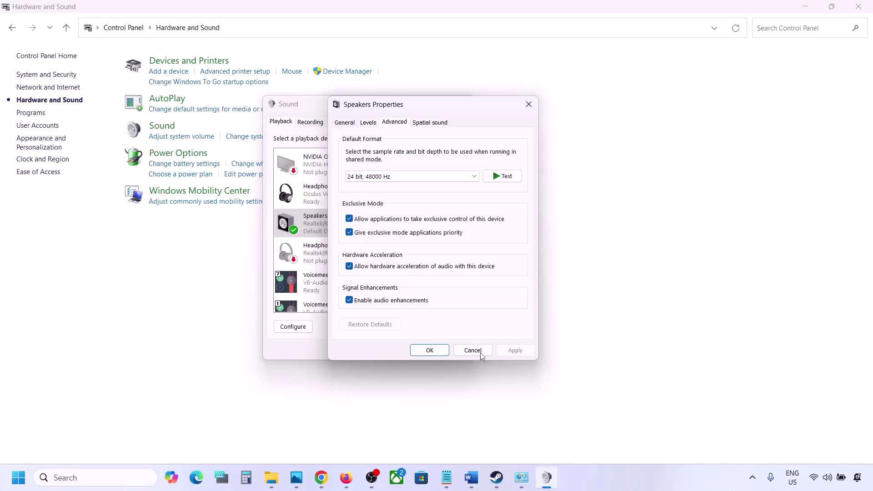
{"action": "left_click", "coordinate": [438, 177]}
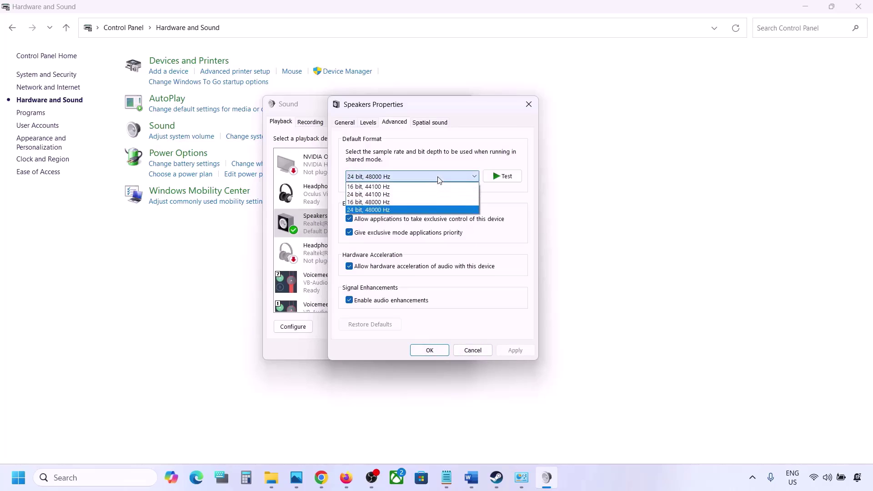
{"action": "left_click", "coordinate": [386, 194]}
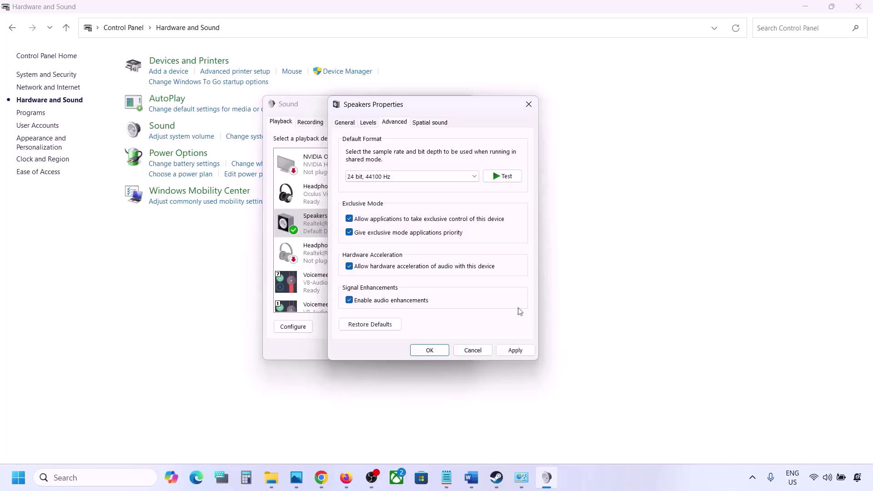
{"action": "left_click", "coordinate": [508, 353]}
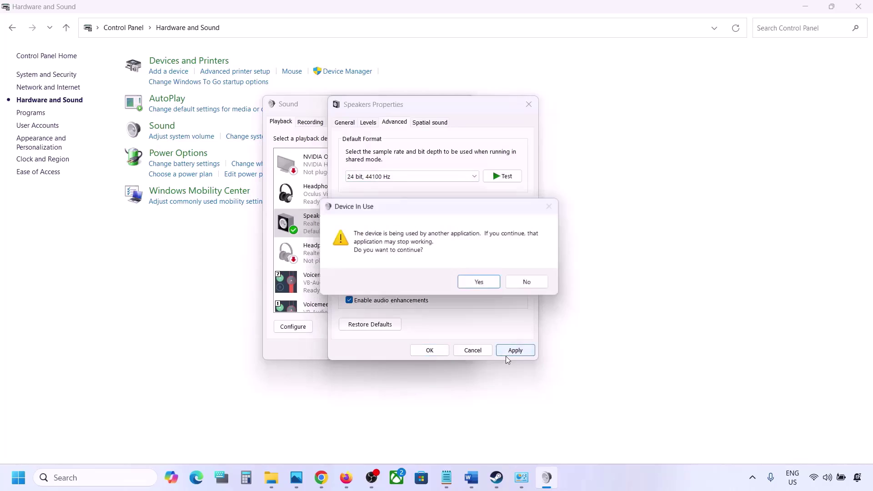
{"action": "left_click", "coordinate": [482, 285]}
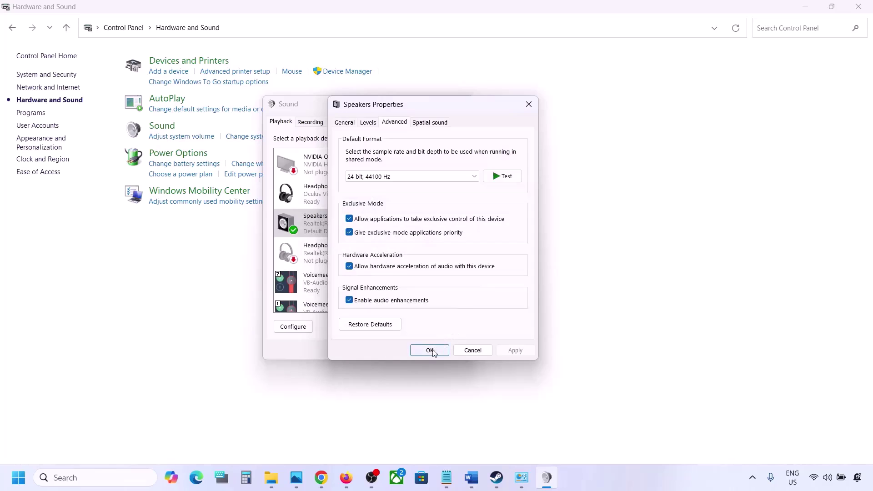
- Set the speakers' default format to 24 bit, 48000 Hz, apply it, and close the properties and Sound dialogs
{"action": "left_click", "coordinate": [394, 176]}
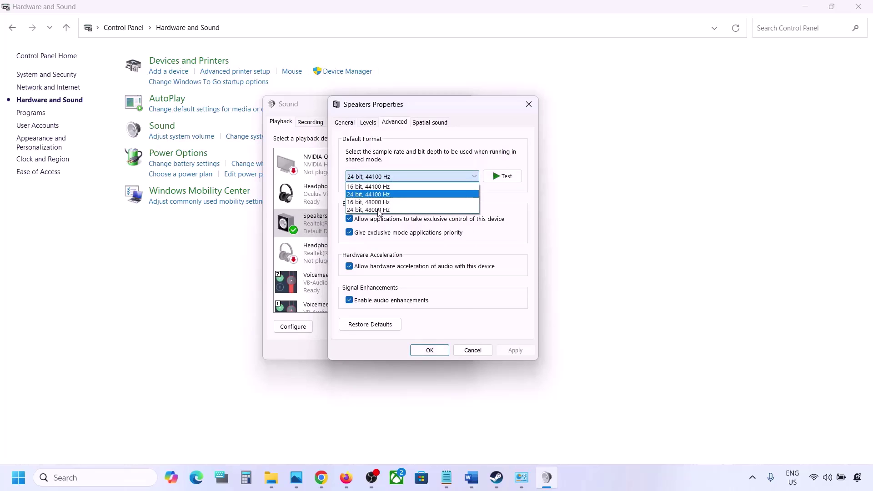
{"action": "left_click", "coordinate": [379, 210]}
{"action": "left_click", "coordinate": [514, 351]}
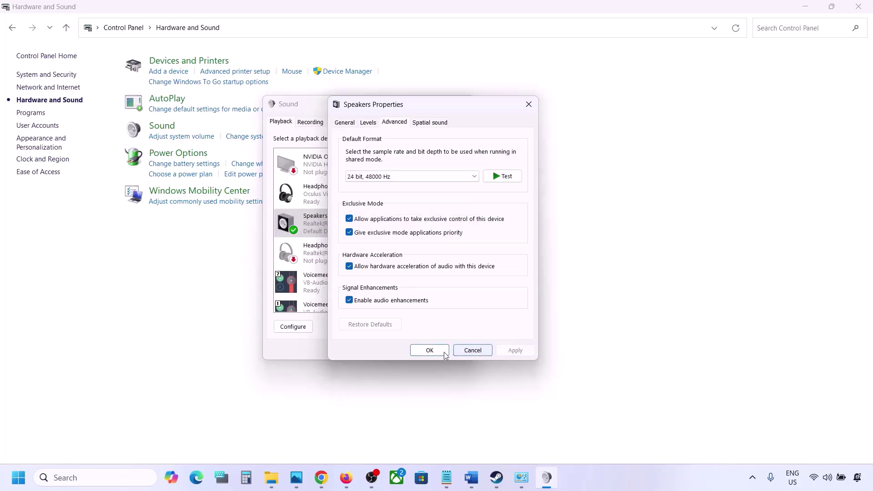
{"action": "left_click", "coordinate": [444, 354]}
{"action": "left_click", "coordinate": [366, 352]}
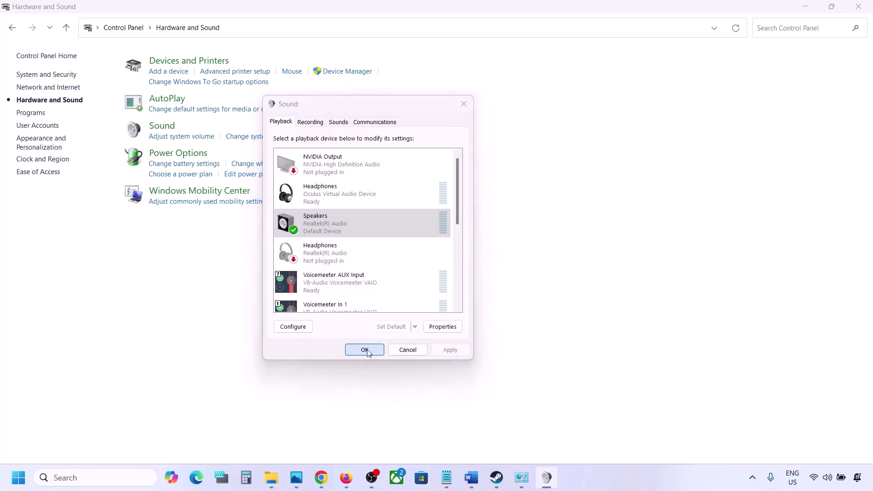
- Switch to the Word document and highlight the controller advice in Step 5 and "Turn off Spatial Sound" in Step 6
{"action": "left_click", "coordinate": [471, 478]}
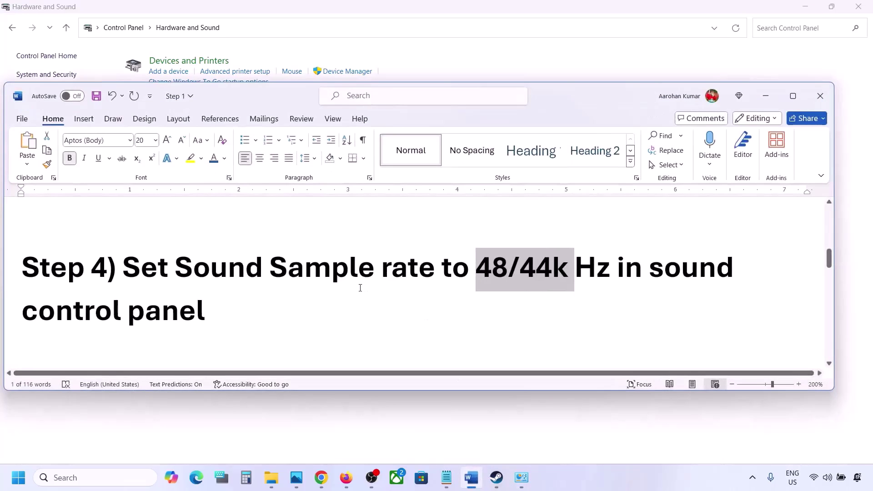
{"action": "scroll", "coordinate": [360, 287], "scroll_direction": "down", "scroll_amount": 4}
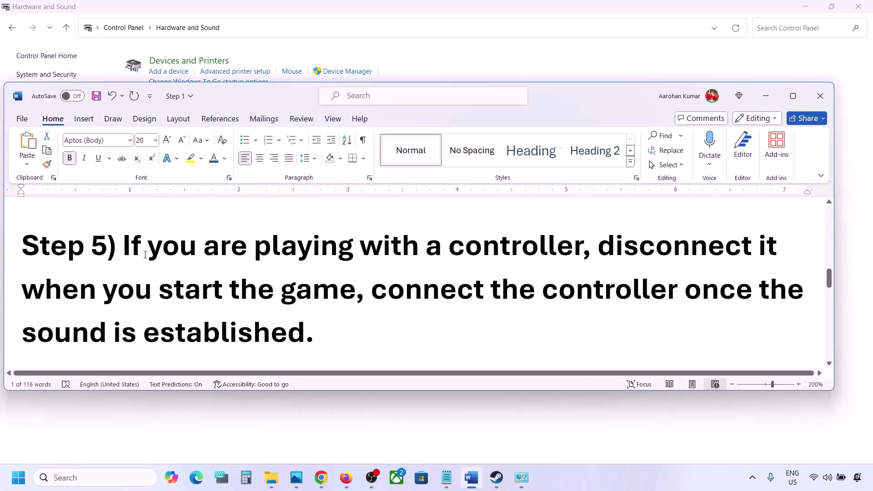
{"action": "left_click_drag", "start_coordinate": [142, 252], "coordinate": [533, 248]}
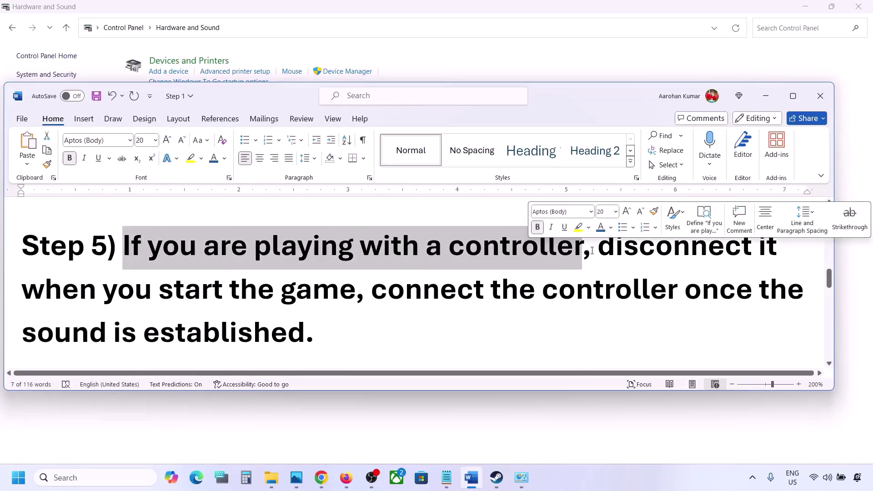
{"action": "left_click_drag", "start_coordinate": [594, 252], "coordinate": [306, 326]}
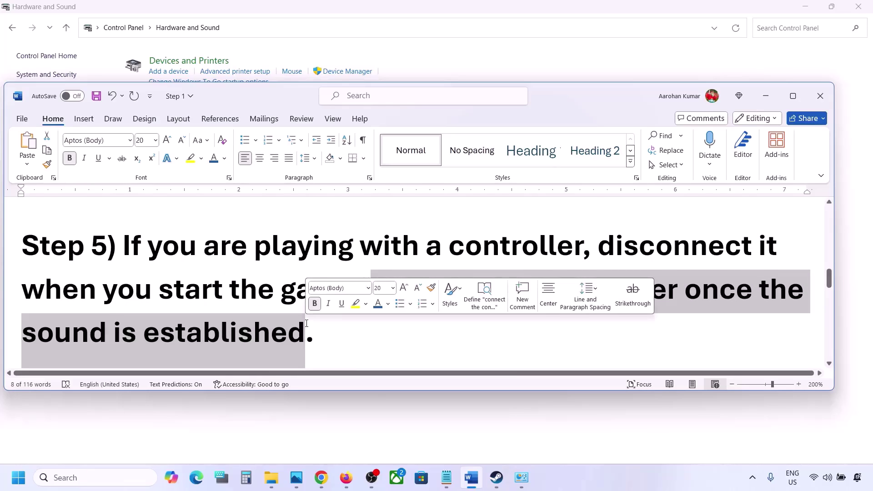
{"action": "left_click", "coordinate": [306, 324]}
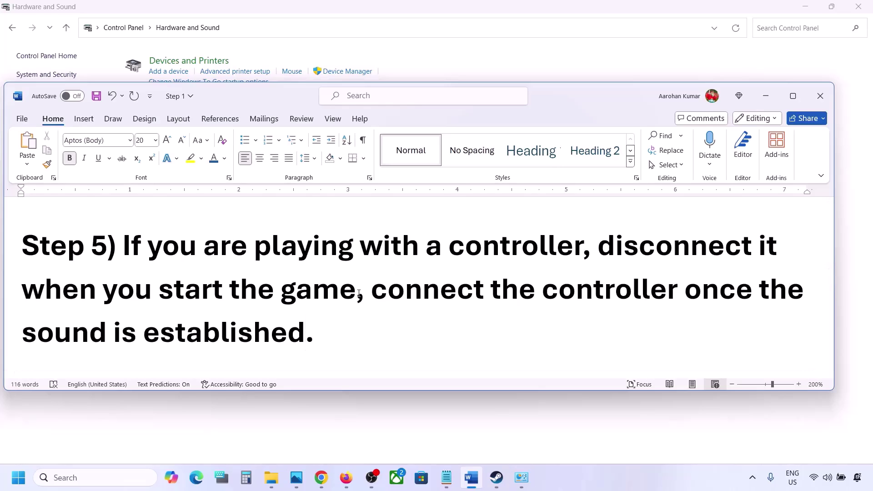
{"action": "scroll", "coordinate": [359, 294], "scroll_direction": "down", "scroll_amount": 5}
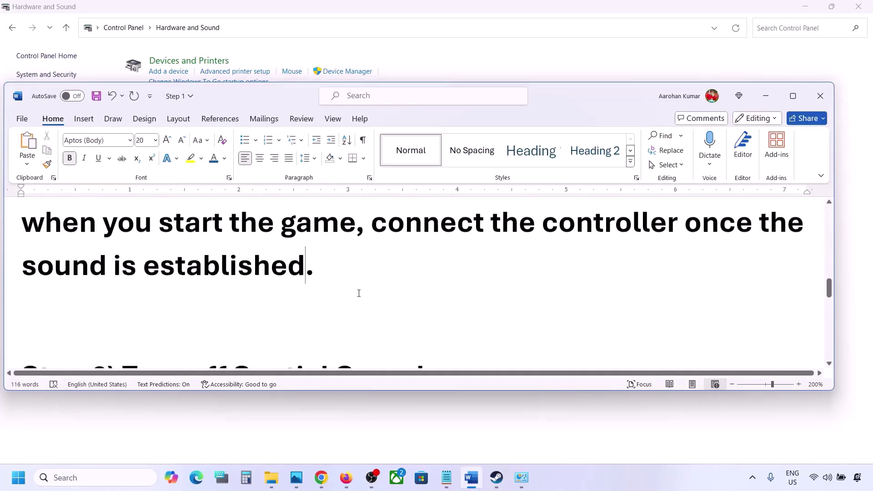
{"action": "left_click_drag", "start_coordinate": [139, 303], "coordinate": [416, 296]}
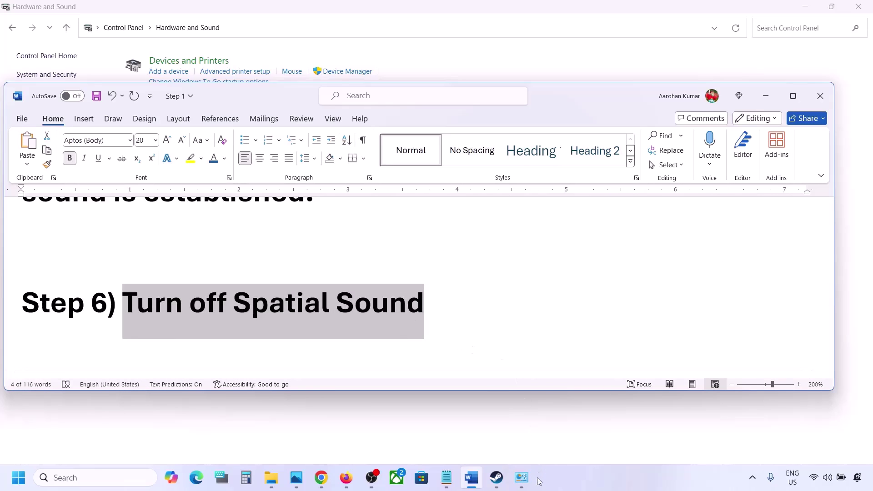
- Search for the Control Panel, open the Sound dialog from Hardware and Sound, and move it toward the middle of the screen
{"action": "left_click", "coordinate": [86, 478]}
{"action": "type", "text": "control"}
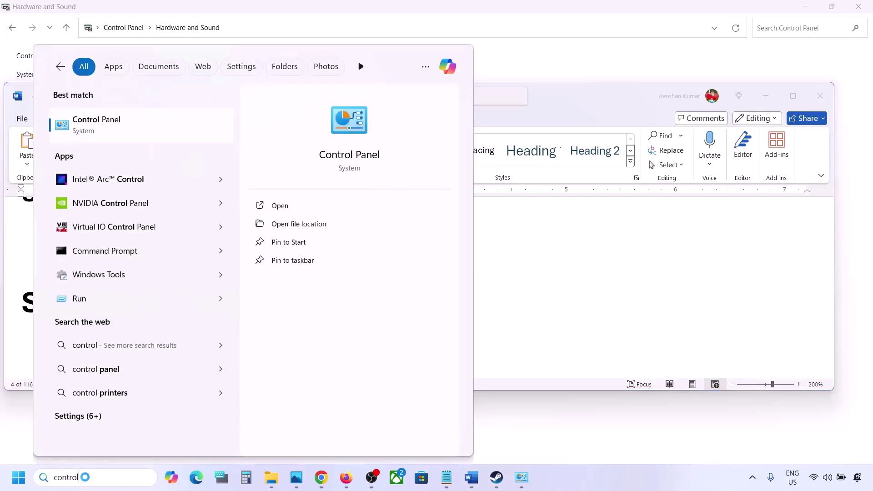
{"action": "key", "text": "Return"}
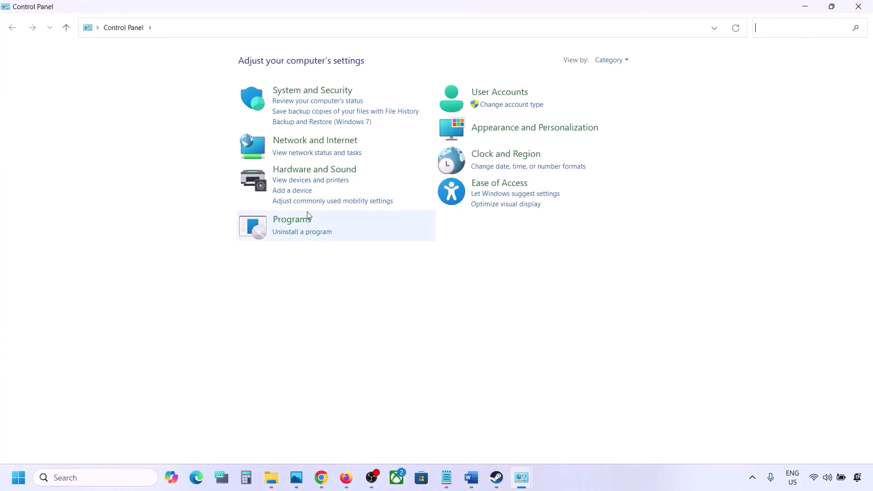
{"action": "left_click", "coordinate": [308, 170]}
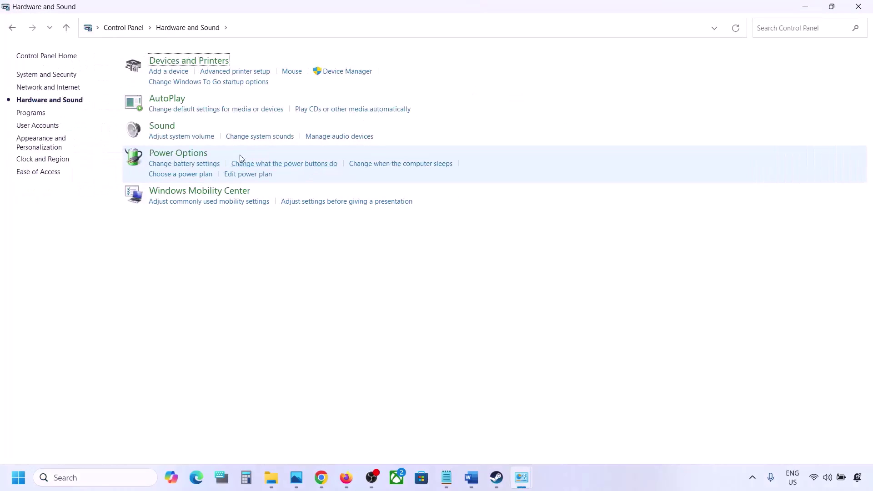
{"action": "left_click", "coordinate": [168, 129]}
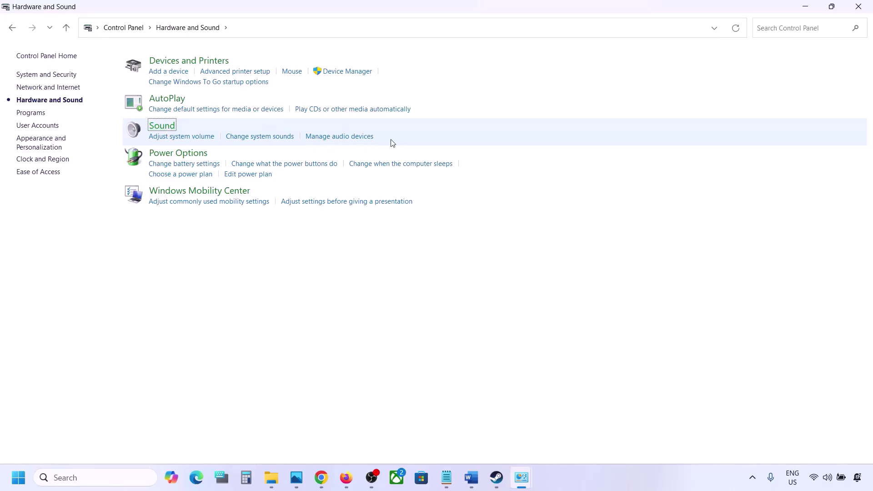
{"action": "left_click_drag", "start_coordinate": [172, 63], "coordinate": [377, 106]}
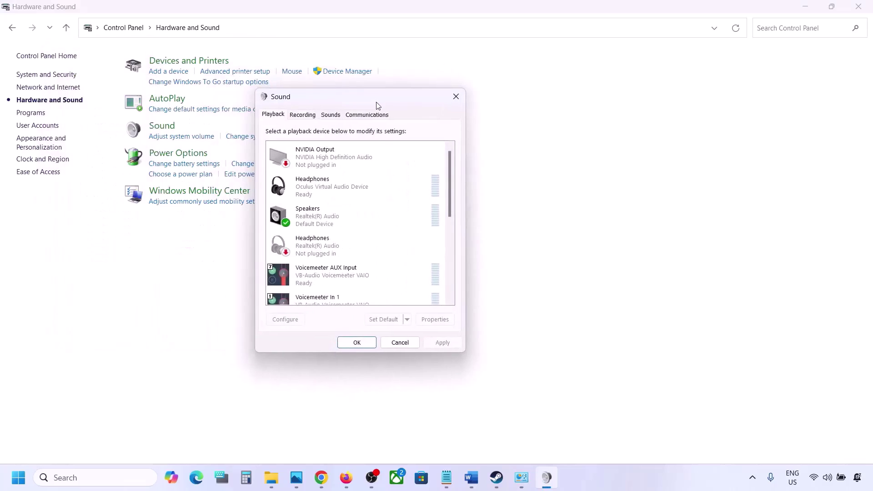
- Set the spatial sound format of the Realtek(R) Audio speakers to Off, then confirm the properties and Sound dialogs
{"action": "left_click", "coordinate": [323, 221]}
{"action": "right_click", "coordinate": [334, 217]}
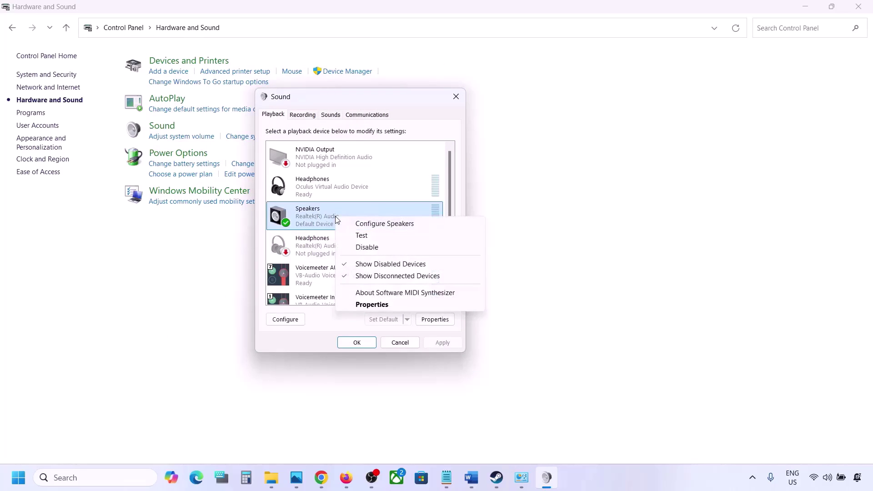
{"action": "left_click", "coordinate": [372, 305]}
{"action": "left_click", "coordinate": [380, 157]}
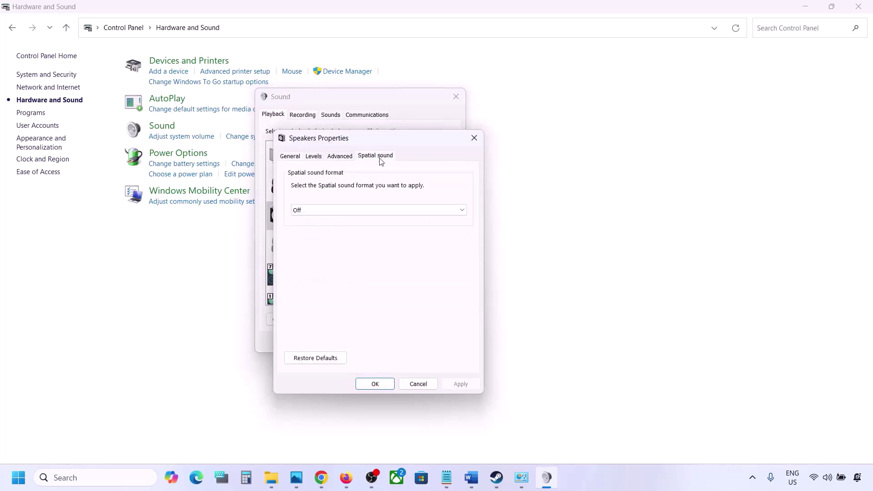
{"action": "left_click", "coordinate": [328, 209]}
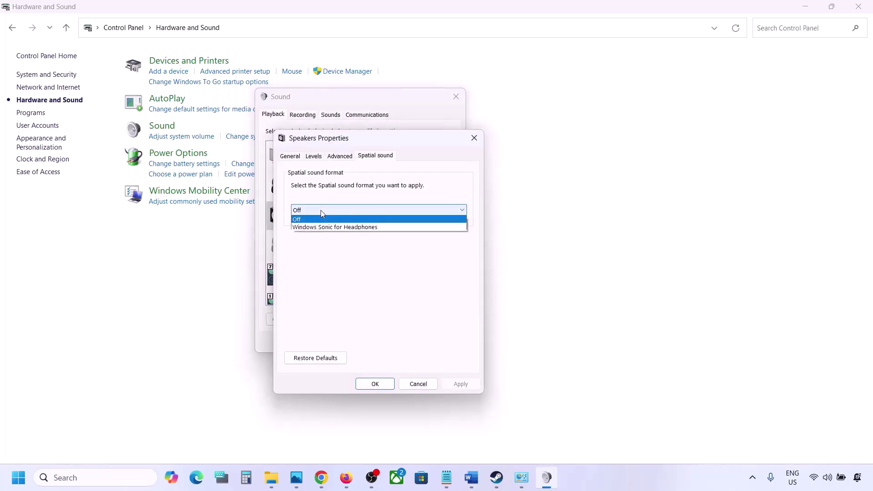
{"action": "left_click", "coordinate": [303, 224]}
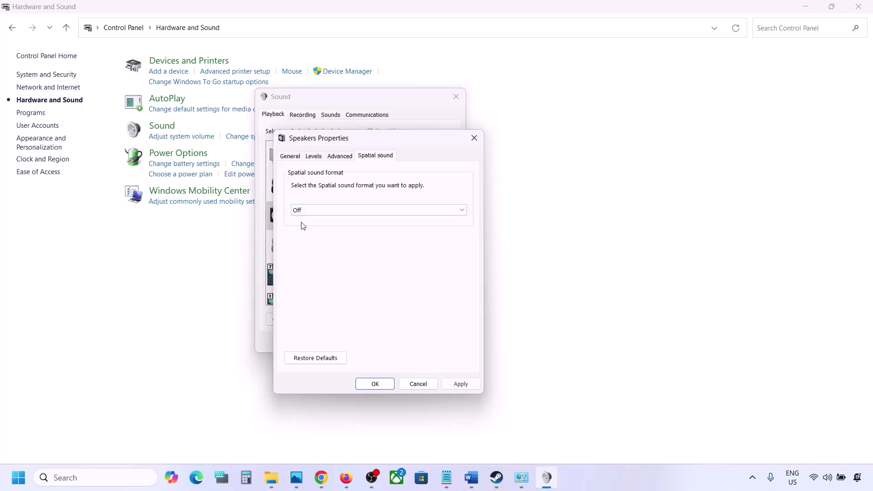
{"action": "left_click", "coordinate": [380, 385]}
{"action": "left_click", "coordinate": [369, 344]}
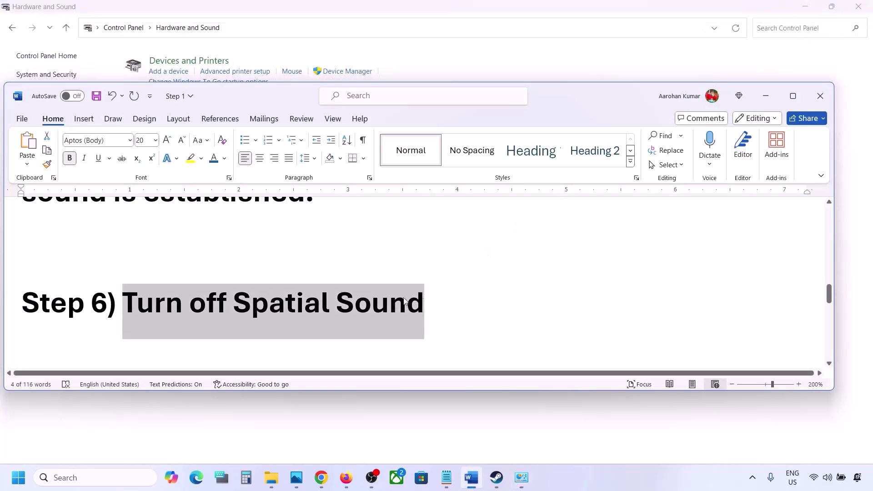
- Maximize the Word document at Step 7 and highlight its instructions on disabling Oculus/voicemeeter audio devices, including in device manager
{"action": "scroll", "coordinate": [400, 299], "scroll_direction": "down", "scroll_amount": 2}
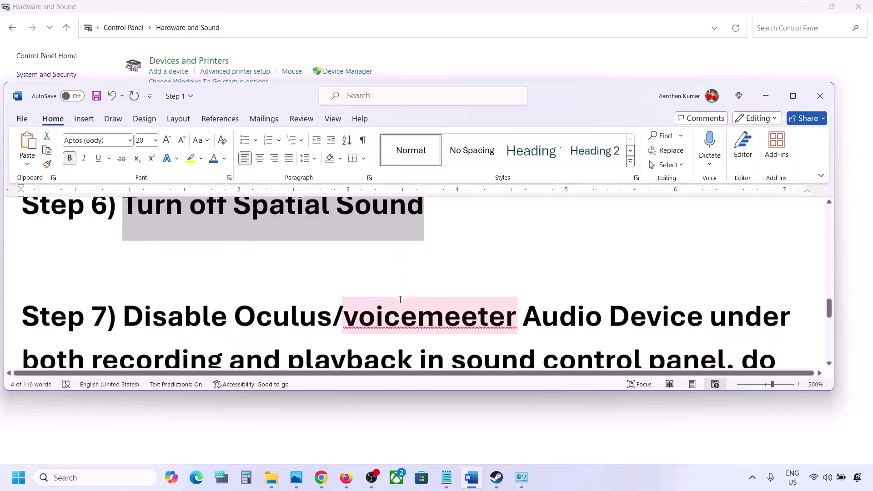
{"action": "scroll", "coordinate": [400, 299], "scroll_direction": "down", "scroll_amount": 1}
{"action": "left_click", "coordinate": [793, 95]}
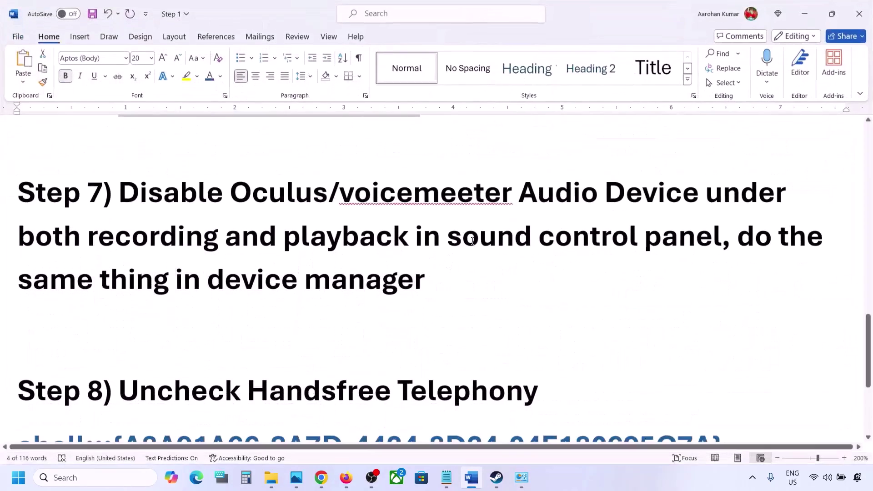
{"action": "scroll", "coordinate": [261, 297], "scroll_direction": "up", "scroll_amount": 2}
{"action": "left_click_drag", "start_coordinate": [232, 290], "coordinate": [483, 294]}
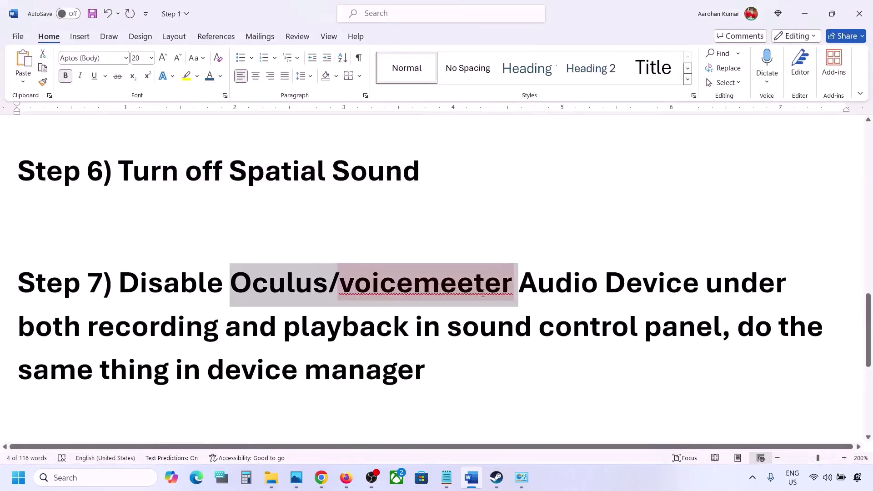
{"action": "left_click", "coordinate": [556, 289]}
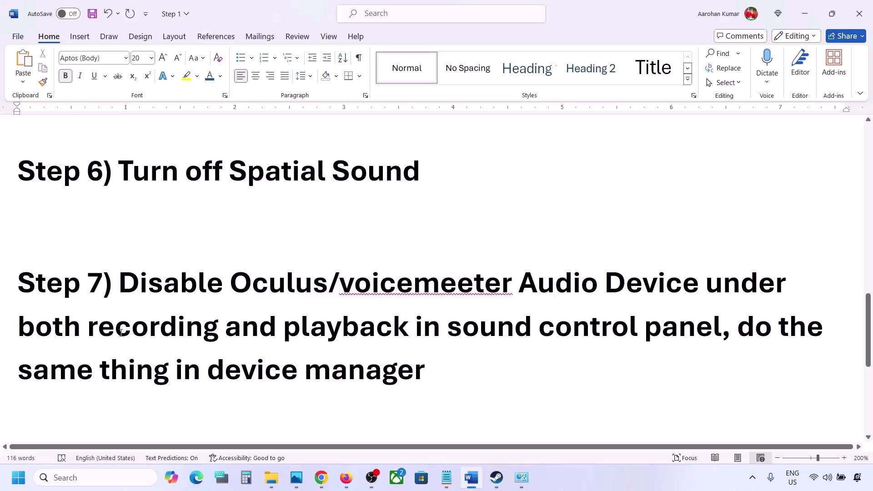
{"action": "left_click_drag", "start_coordinate": [140, 273], "coordinate": [596, 343]}
{"action": "left_click_drag", "start_coordinate": [120, 367], "coordinate": [425, 371]}
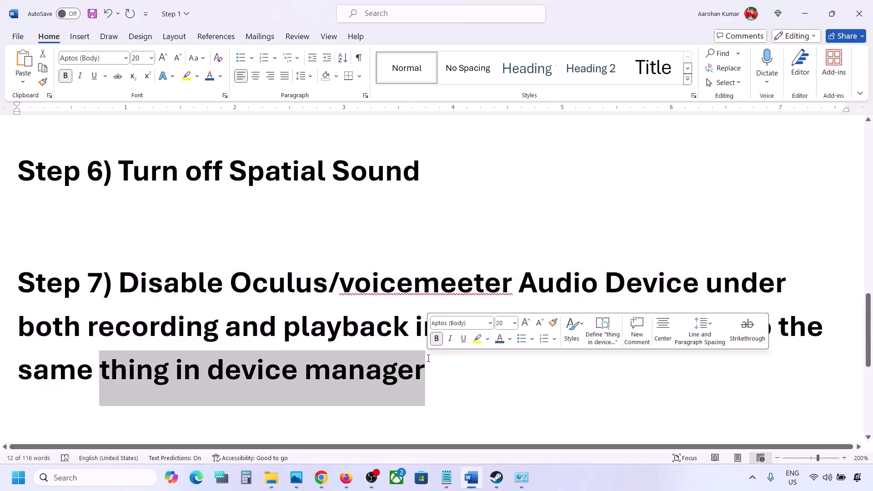
- Search for the Control Panel again and open the Sound settings from Hardware and Sound
{"action": "left_click", "coordinate": [91, 476]}
{"action": "type", "text": "control"}
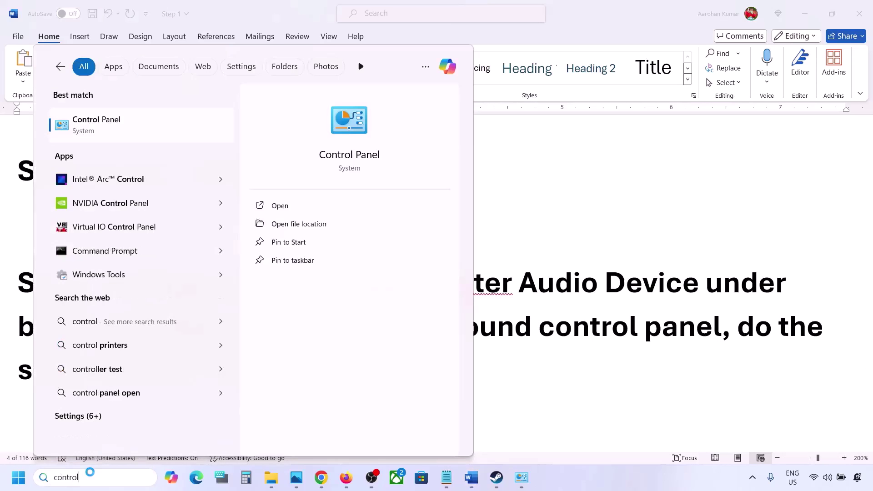
{"action": "key", "text": "Return"}
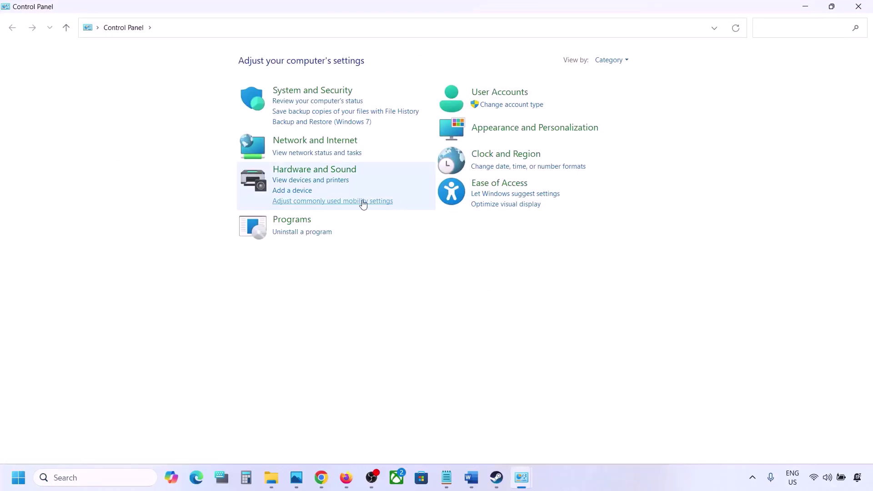
{"action": "left_click", "coordinate": [296, 173]}
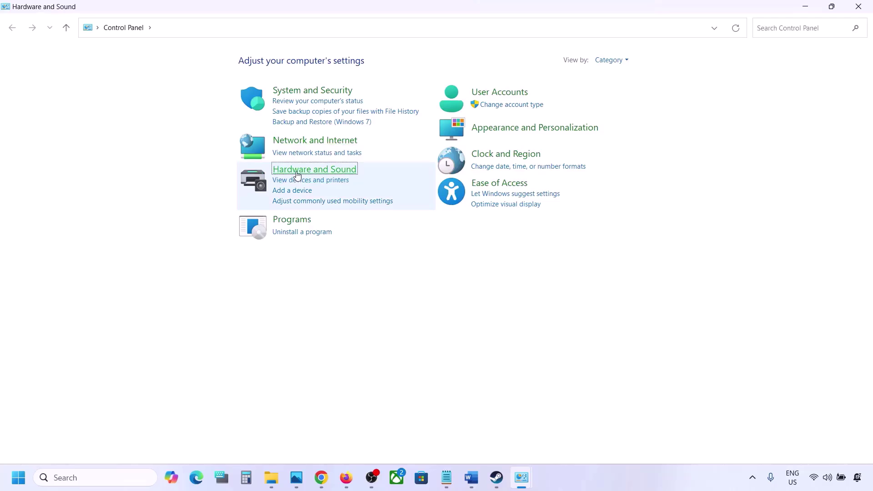
{"action": "left_click", "coordinate": [169, 130]}
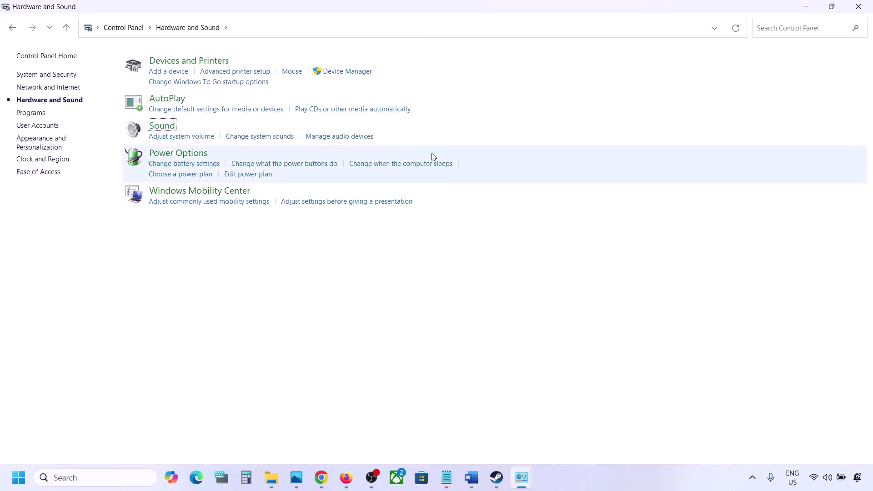
- Move the Sound dialog toward the middle of the screen and look through the playback devices, selecting the Realtek(R) Audio speakers
{"action": "left_click_drag", "start_coordinate": [171, 74], "coordinate": [511, 97]}
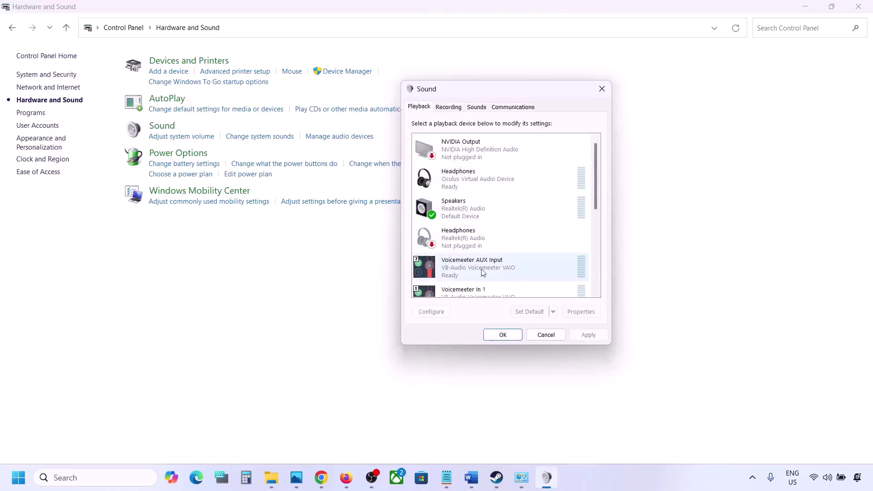
{"action": "scroll", "coordinate": [494, 222], "scroll_direction": "down", "scroll_amount": 5}
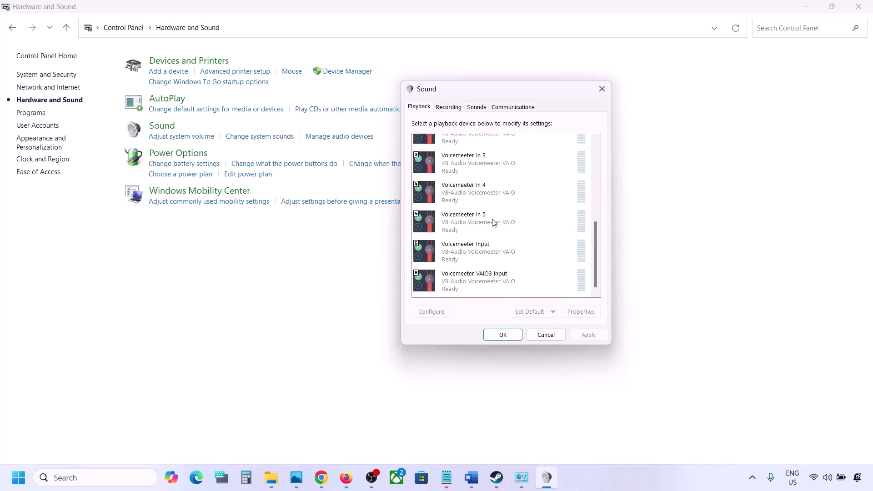
{"action": "scroll", "coordinate": [494, 223], "scroll_direction": "up", "scroll_amount": 5}
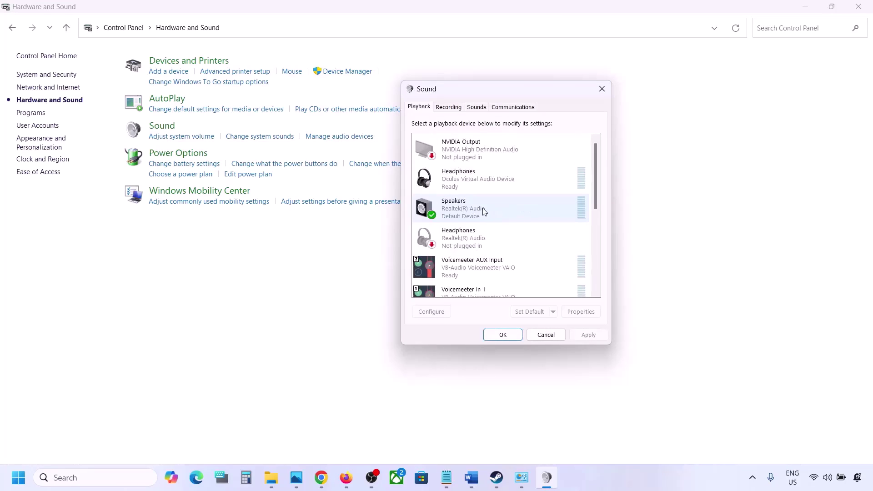
{"action": "left_click", "coordinate": [483, 211]}
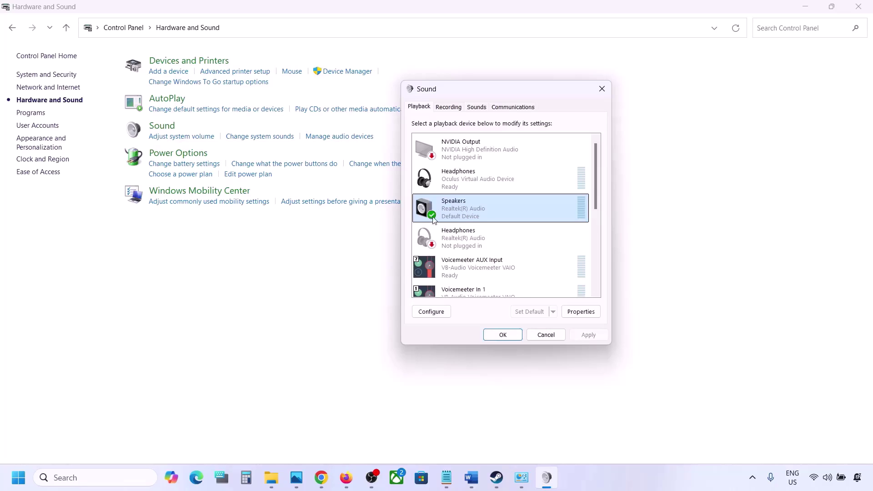
{"action": "scroll", "coordinate": [476, 281], "scroll_direction": "down", "scroll_amount": 5}
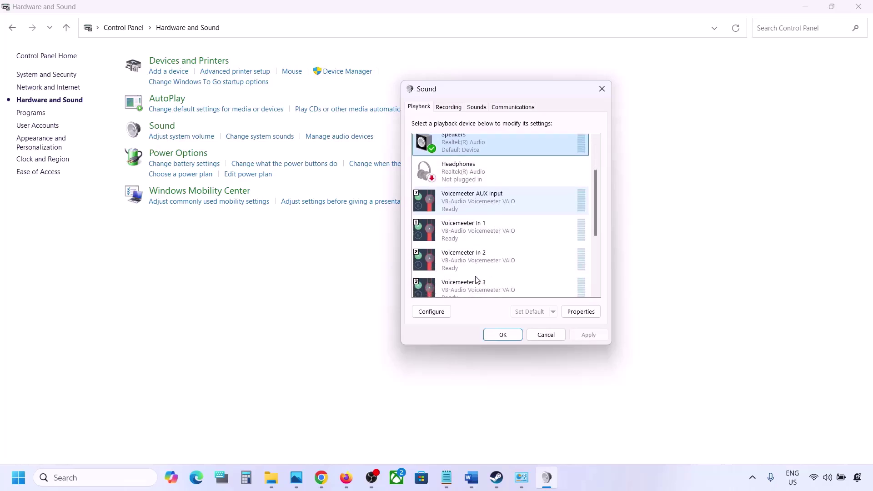
{"action": "scroll", "coordinate": [501, 251], "scroll_direction": "up", "scroll_amount": 5}
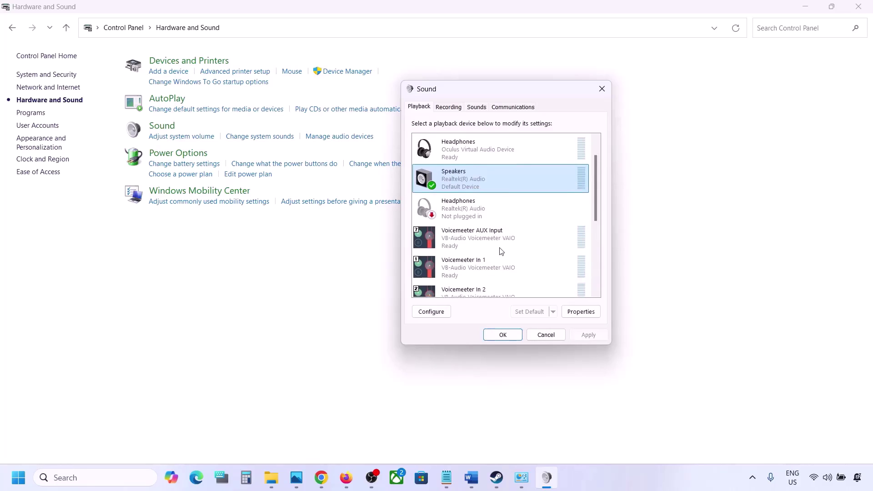
{"action": "scroll", "coordinate": [473, 177], "scroll_direction": "up", "scroll_amount": 1}
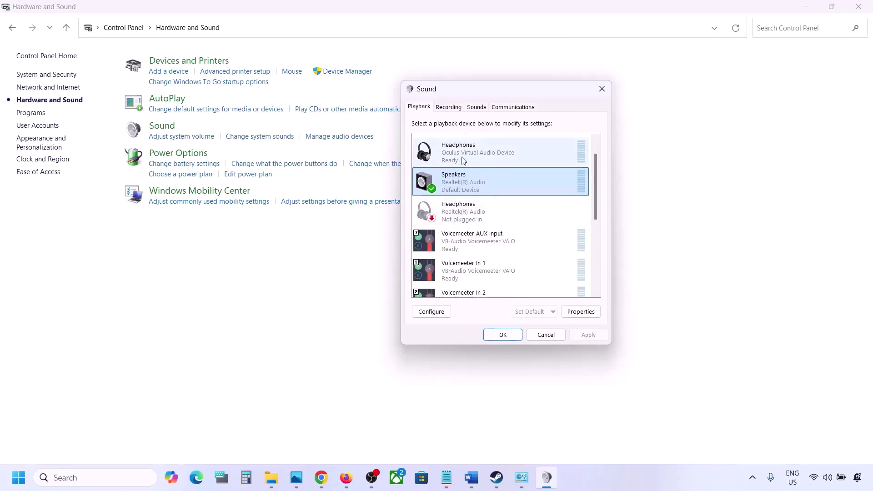
- Disable the Oculus Virtual Audio Device headphones in the playback devices and check their available options
{"action": "left_click", "coordinate": [461, 157]}
{"action": "right_click", "coordinate": [466, 154]}
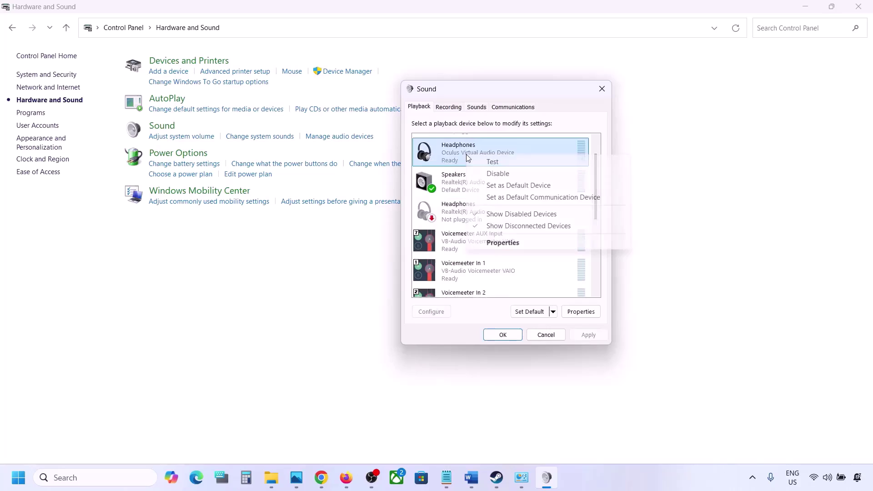
{"action": "left_click", "coordinate": [497, 174]}
{"action": "scroll", "coordinate": [485, 196], "scroll_direction": "down", "scroll_amount": 1}
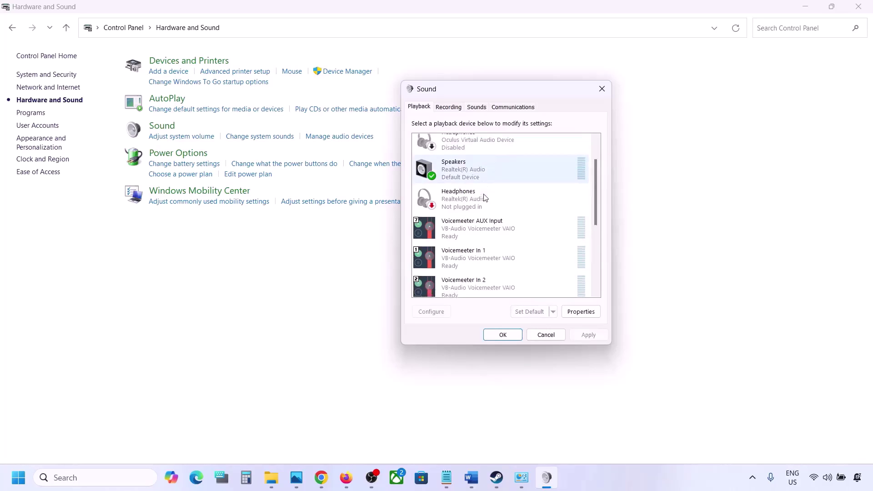
{"action": "scroll", "coordinate": [485, 197], "scroll_direction": "down", "scroll_amount": 2}
{"action": "scroll", "coordinate": [484, 196], "scroll_direction": "up", "scroll_amount": 4}
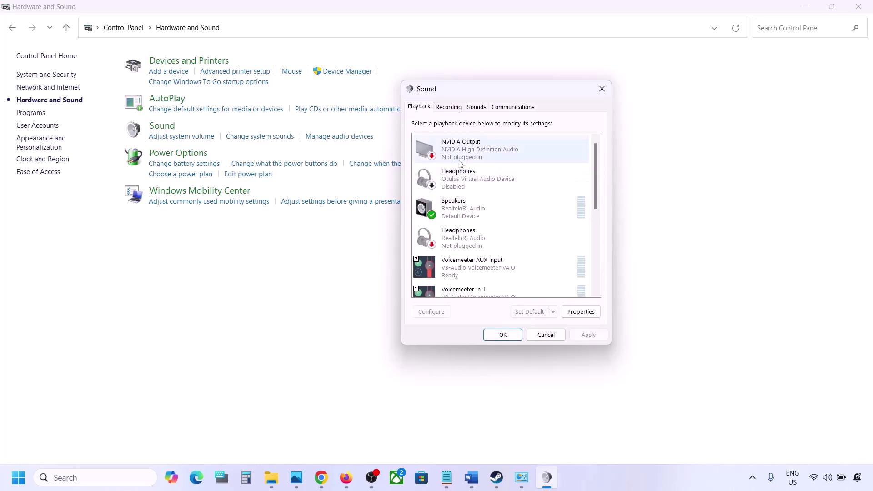
{"action": "left_click", "coordinate": [466, 173]}
{"action": "right_click", "coordinate": [467, 170]}
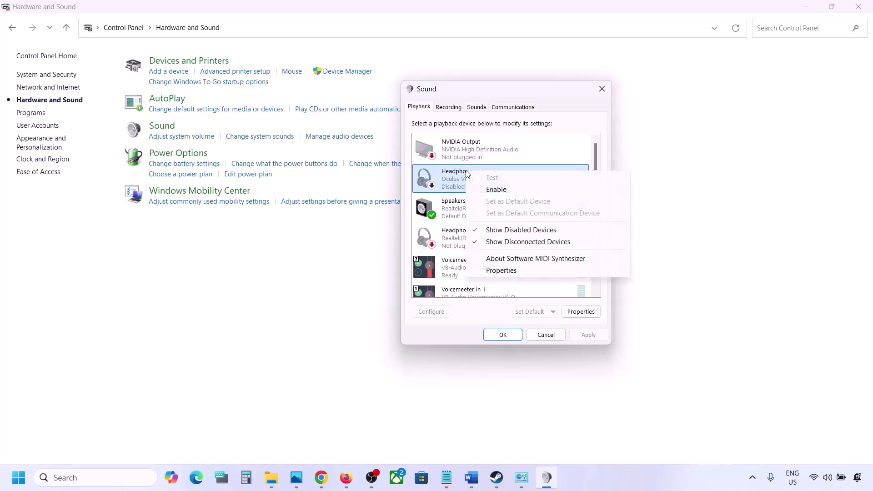
{"action": "left_click", "coordinate": [459, 191]}
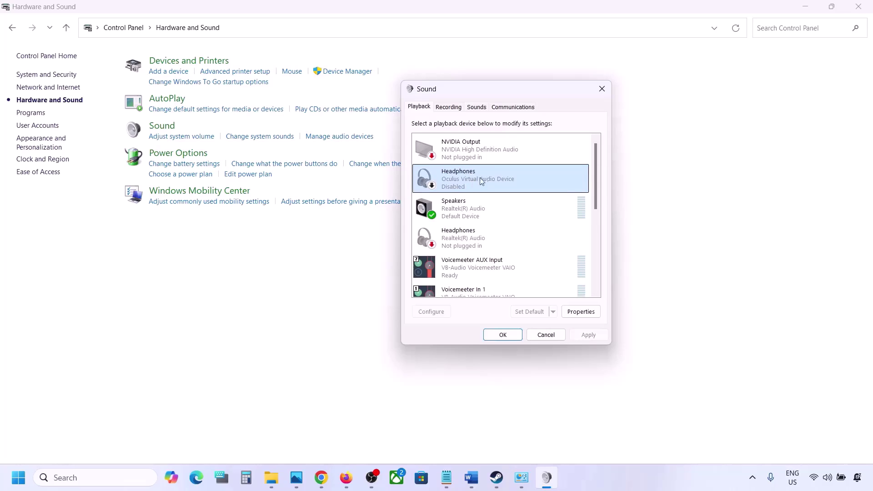
- Disable the Voicemeeter AUX Input and Voicemeeter In 1 playback devices
{"action": "scroll", "coordinate": [468, 193], "scroll_direction": "down", "scroll_amount": 1}
{"action": "left_click", "coordinate": [466, 203]}
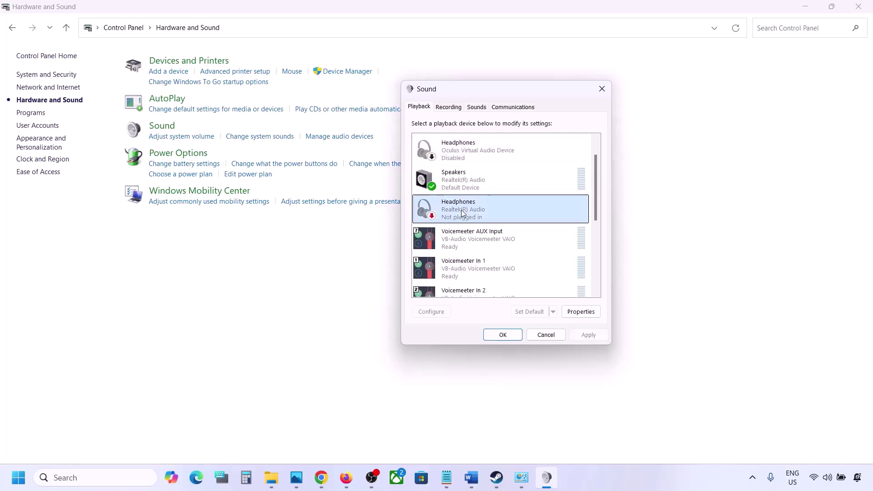
{"action": "scroll", "coordinate": [461, 210], "scroll_direction": "down", "scroll_amount": 1}
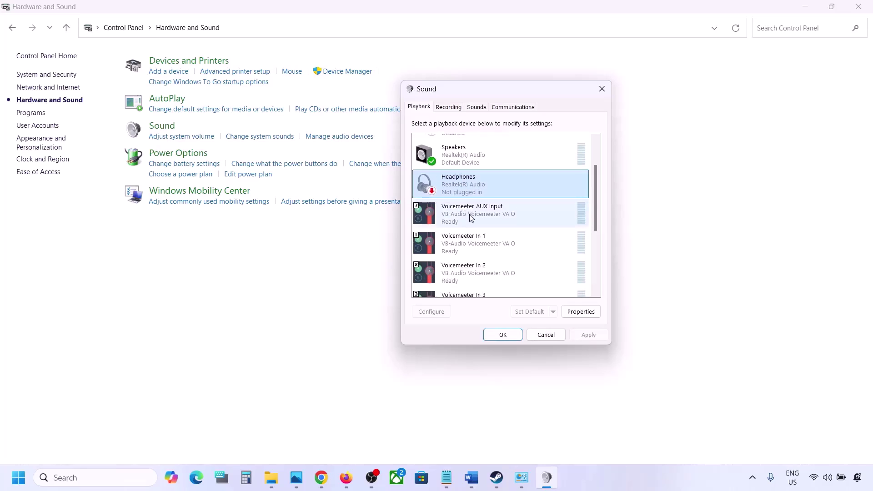
{"action": "left_click", "coordinate": [469, 215]}
{"action": "right_click", "coordinate": [469, 215]}
{"action": "left_click", "coordinate": [500, 244]}
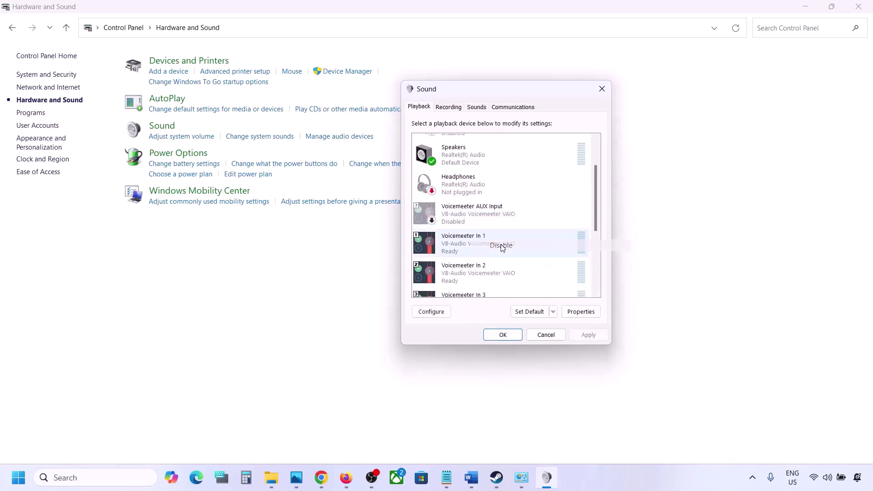
{"action": "right_click", "coordinate": [476, 249]}
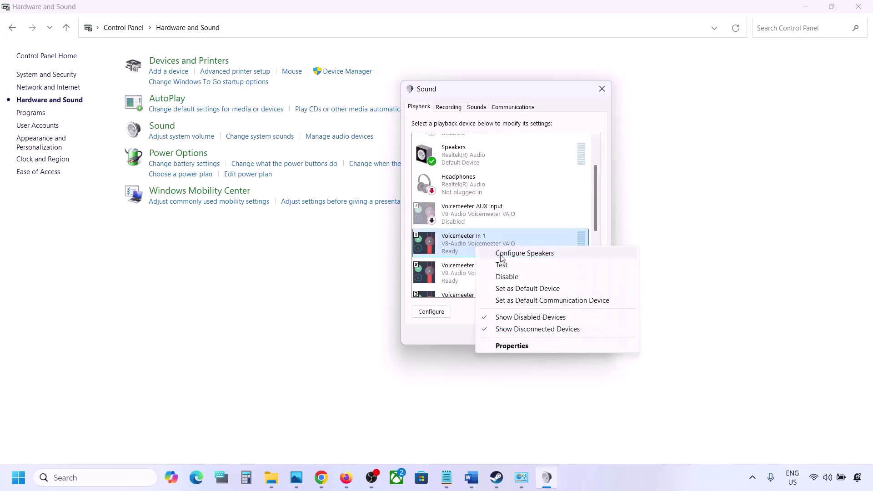
{"action": "left_click", "coordinate": [507, 277]}
- Disable the Voicemeeter In 2 and Voicemeeter In 3 playback devices
{"action": "scroll", "coordinate": [512, 283], "scroll_direction": "down", "scroll_amount": 1}
{"action": "right_click", "coordinate": [479, 248]}
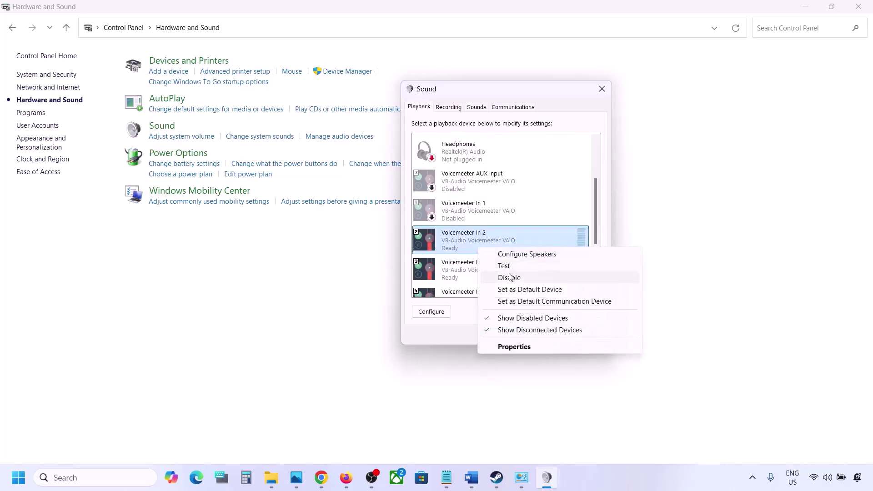
{"action": "left_click", "coordinate": [510, 278]}
{"action": "right_click", "coordinate": [469, 274]}
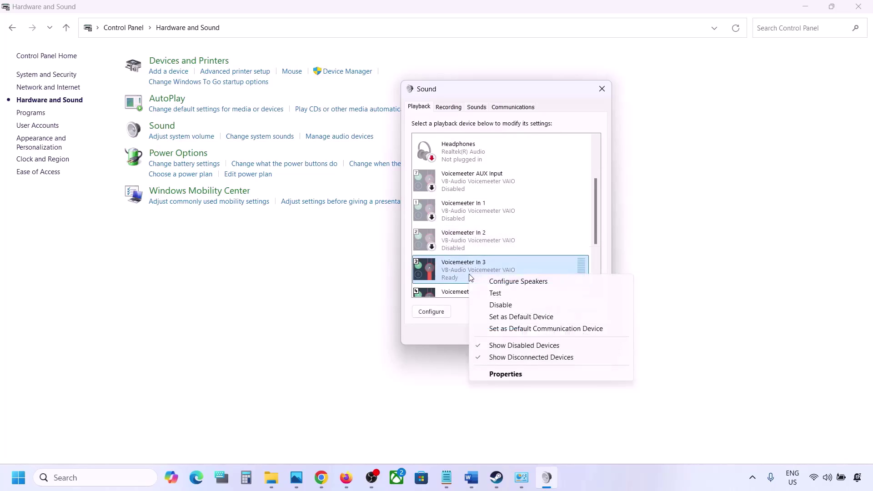
{"action": "left_click", "coordinate": [500, 305]}
- Disable the Voicemeeter Input and Voicemeeter In 5 playback devices
{"action": "scroll", "coordinate": [500, 273], "scroll_direction": "down", "scroll_amount": 4}
{"action": "right_click", "coordinate": [465, 252]}
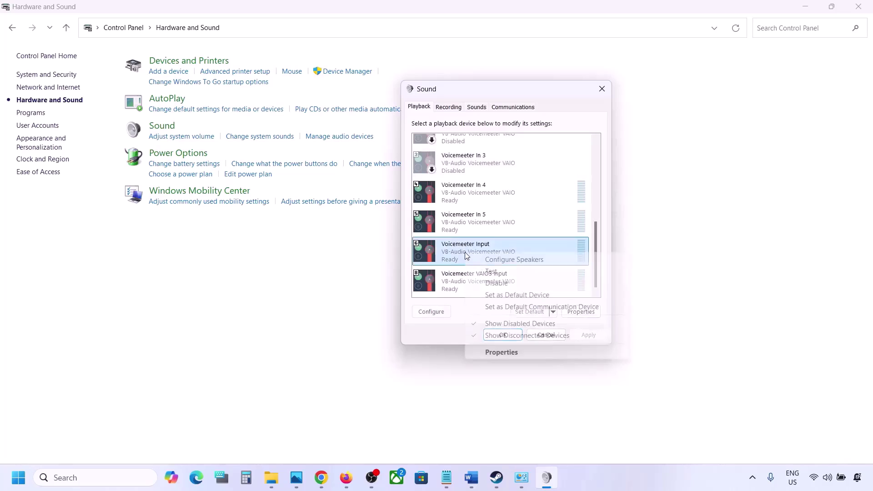
{"action": "left_click", "coordinate": [500, 283]}
{"action": "left_click", "coordinate": [497, 285]}
{"action": "left_click", "coordinate": [459, 227]}
{"action": "right_click", "coordinate": [460, 227]}
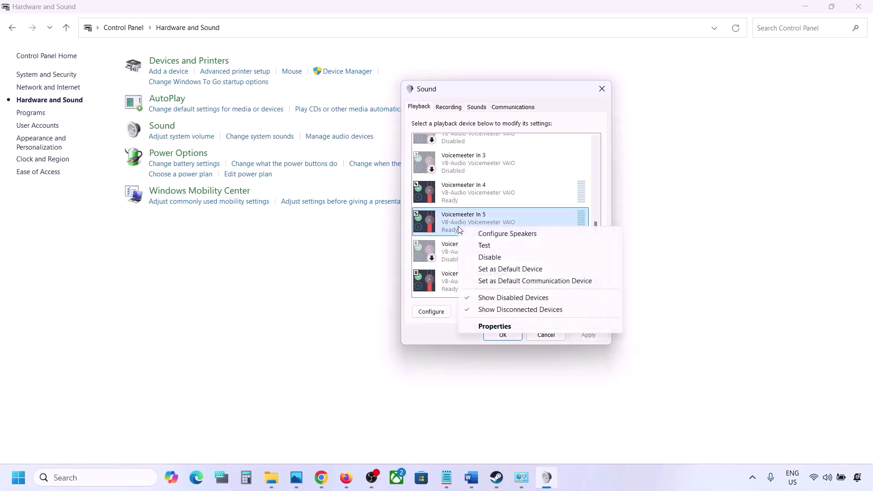
{"action": "left_click", "coordinate": [489, 260]}
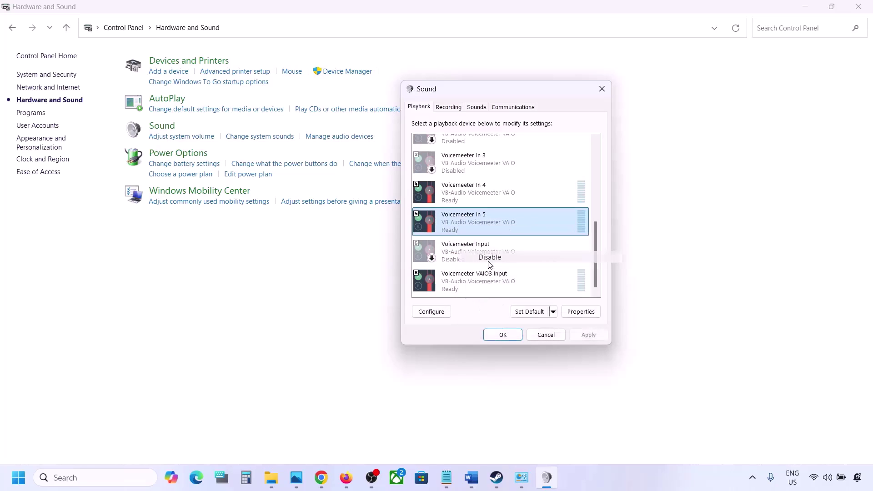
- Disable the Voicemeeter In 4 and Voicemeeter VAIO3 Input playback devices
{"action": "right_click", "coordinate": [464, 196]}
{"action": "left_click", "coordinate": [489, 224]}
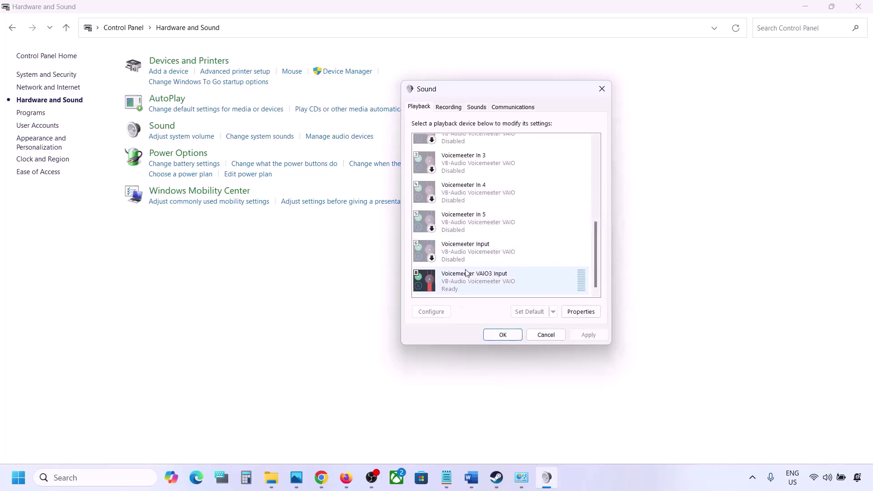
{"action": "left_click", "coordinate": [462, 278]}
{"action": "right_click", "coordinate": [462, 276]}
{"action": "left_click", "coordinate": [494, 307]}
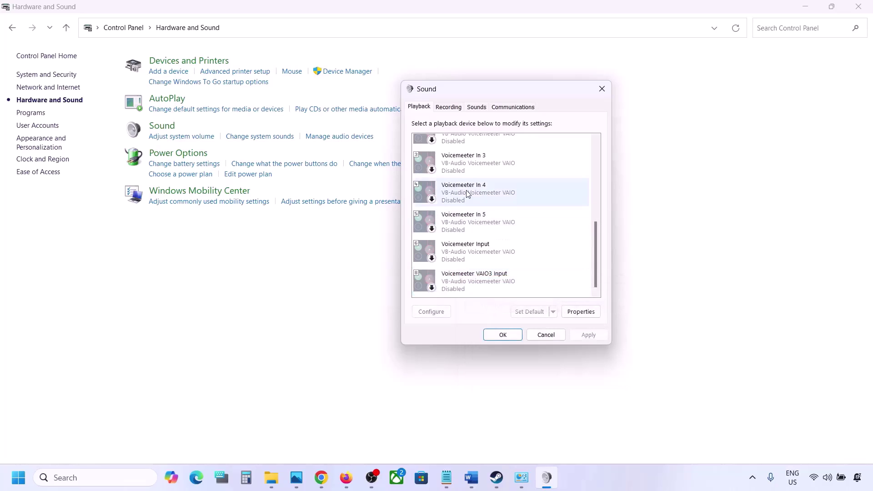
- Select the Realtek(R) Audio speakers and check that they are the default playback device
{"action": "scroll", "coordinate": [469, 195], "scroll_direction": "up", "scroll_amount": 5}
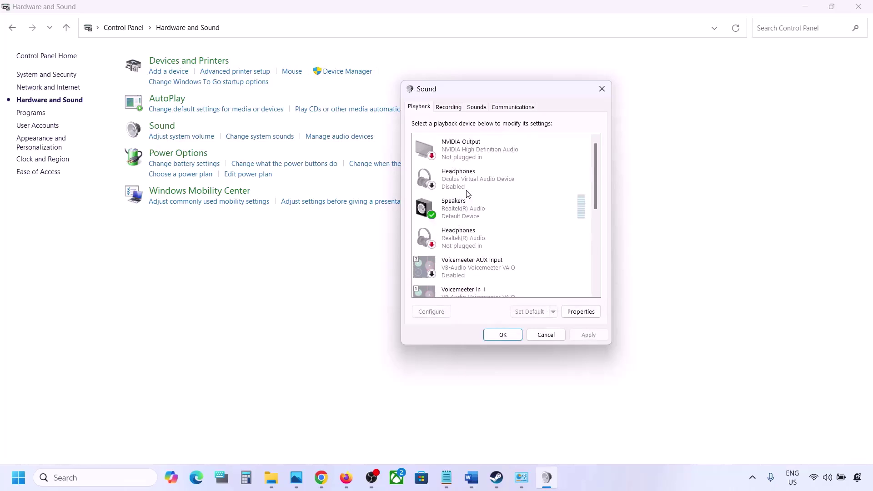
{"action": "left_click", "coordinate": [482, 210]}
{"action": "right_click", "coordinate": [481, 209]}
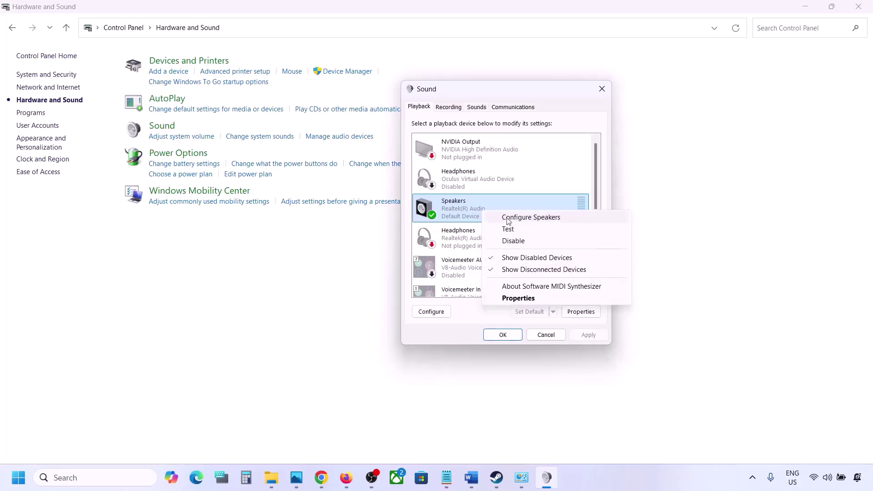
{"action": "left_click", "coordinate": [460, 218]}
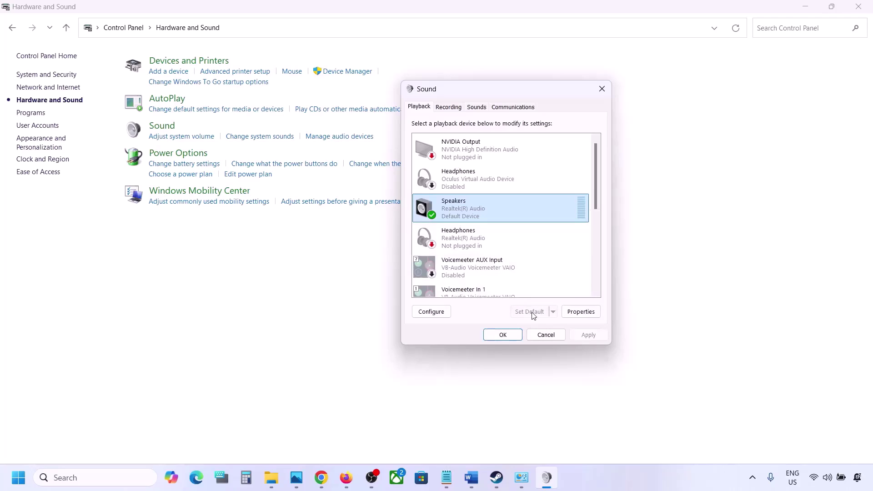
- Disable the Oculus Virtual Audio Device headset microphone in the recording devices, then close the Sound dialog
{"action": "left_click", "coordinate": [450, 107]}
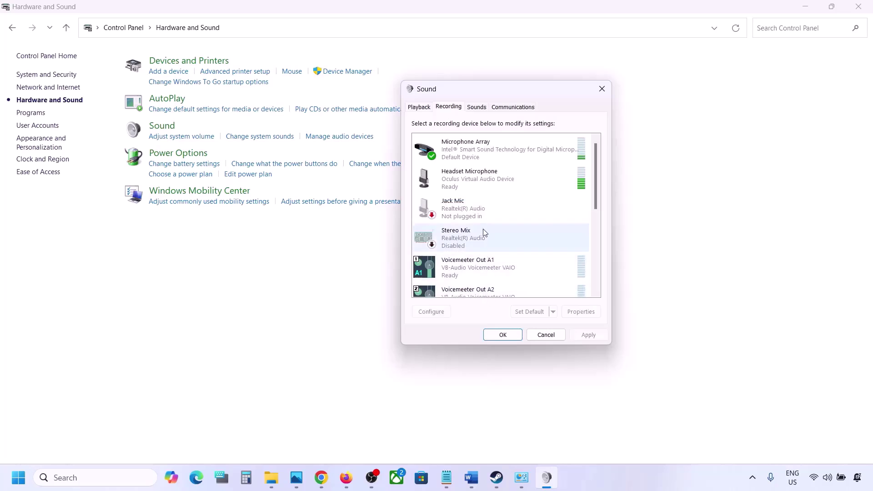
{"action": "scroll", "coordinate": [485, 233], "scroll_direction": "down", "scroll_amount": 4}
{"action": "scroll", "coordinate": [485, 233], "scroll_direction": "up", "scroll_amount": 3}
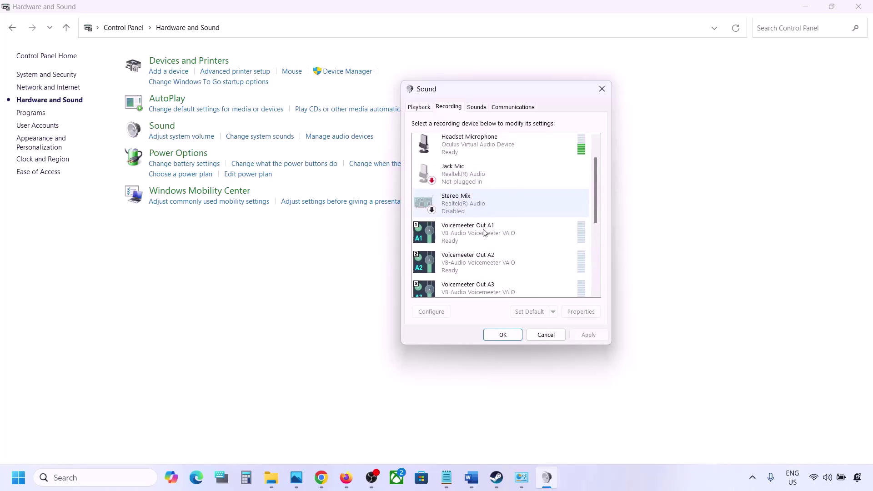
{"action": "left_click", "coordinate": [431, 108]}
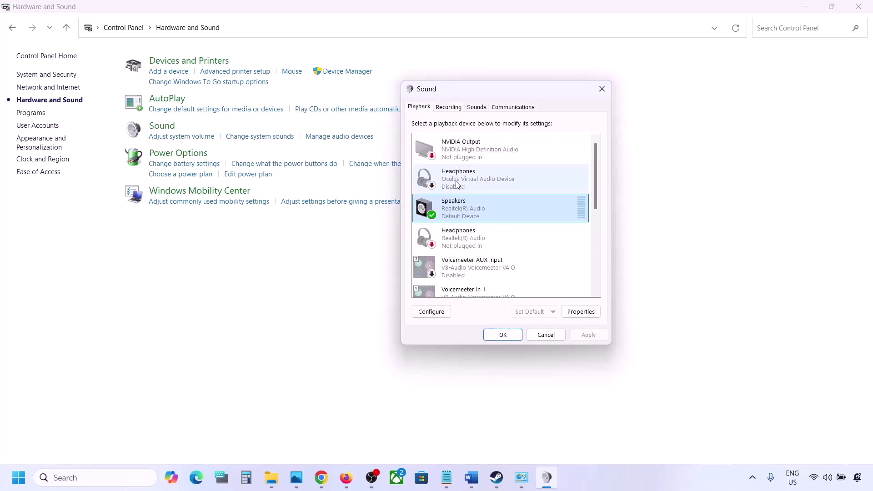
{"action": "left_click", "coordinate": [449, 108]}
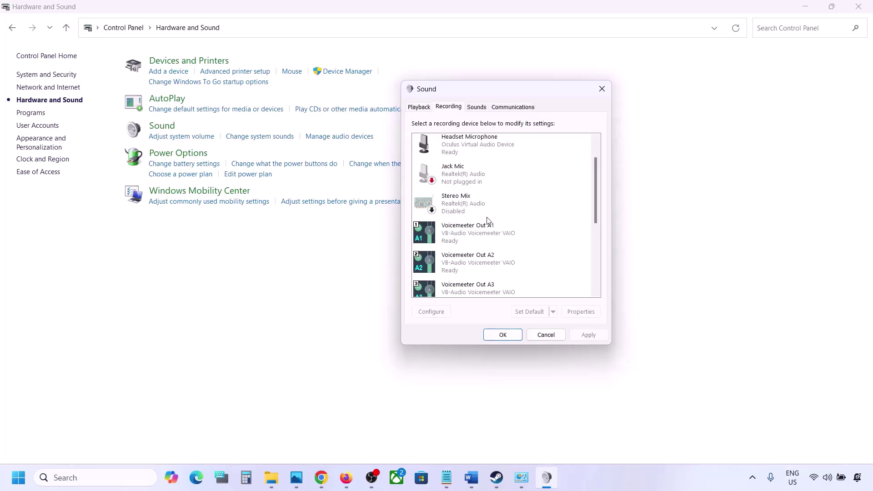
{"action": "scroll", "coordinate": [483, 223], "scroll_direction": "up", "scroll_amount": 1}
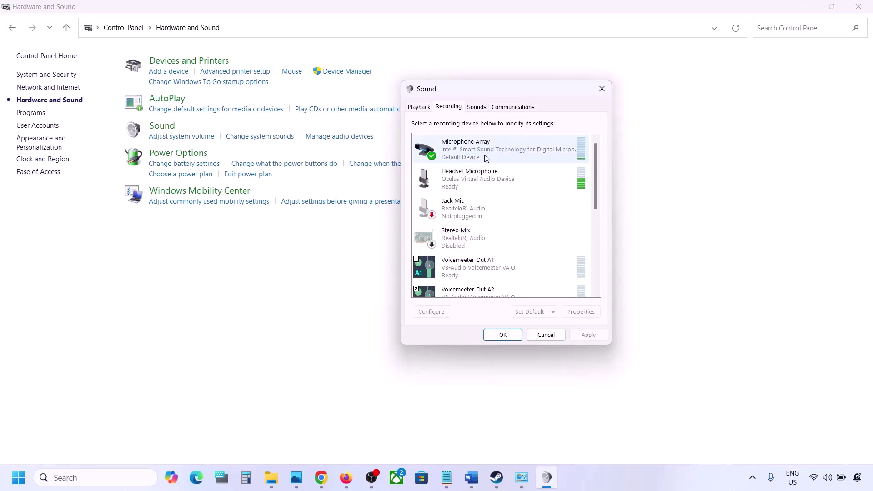
{"action": "left_click", "coordinate": [449, 107]}
{"action": "left_click", "coordinate": [460, 181]}
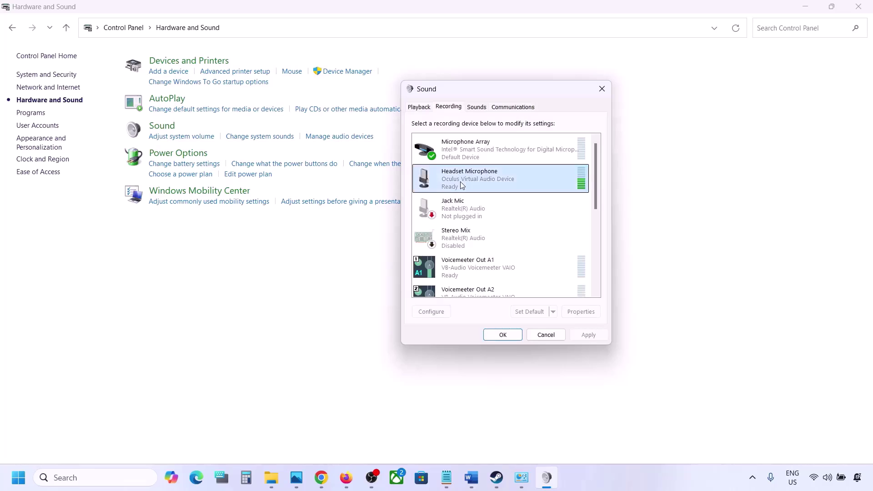
{"action": "right_click", "coordinate": [460, 181]}
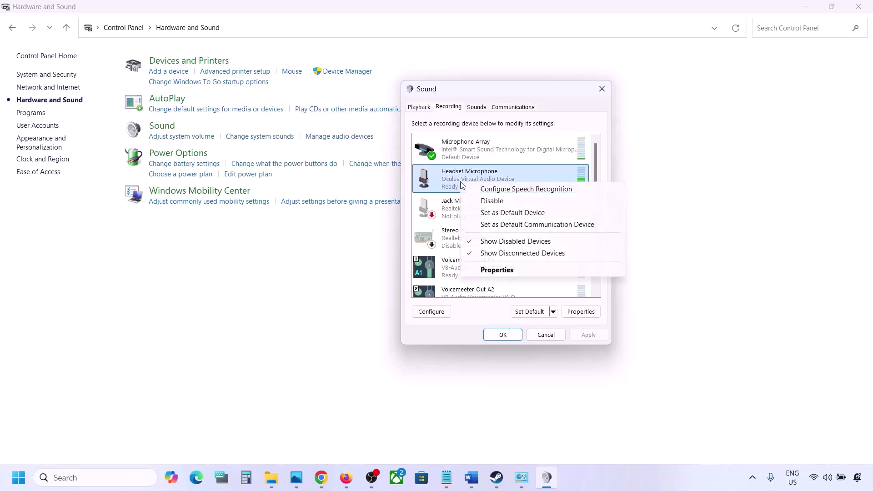
{"action": "left_click", "coordinate": [494, 201]}
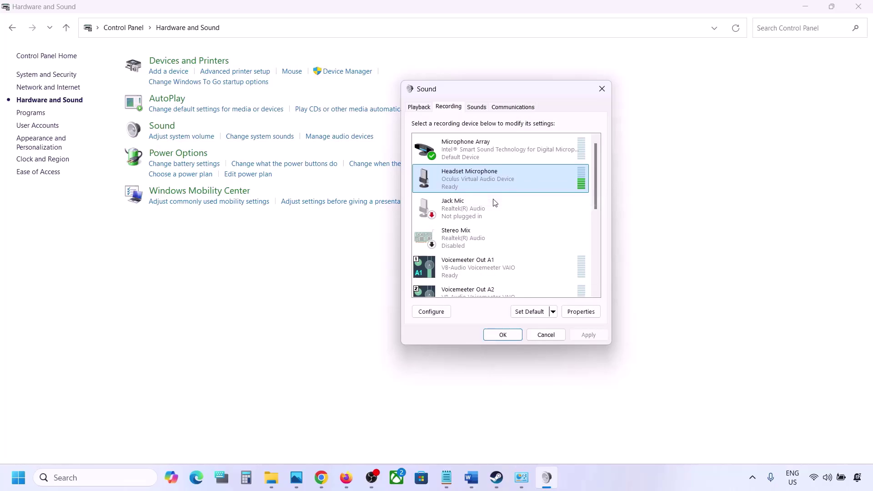
{"action": "left_click", "coordinate": [414, 108]}
{"action": "left_click", "coordinate": [602, 89]}
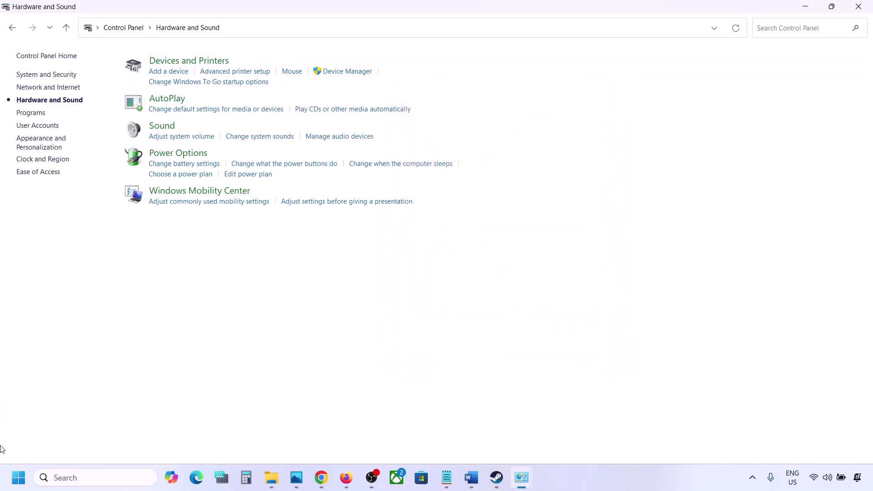
- Open Device Manager and expand the Sound, video and game controllers category
{"action": "right_click", "coordinate": [18, 487]}
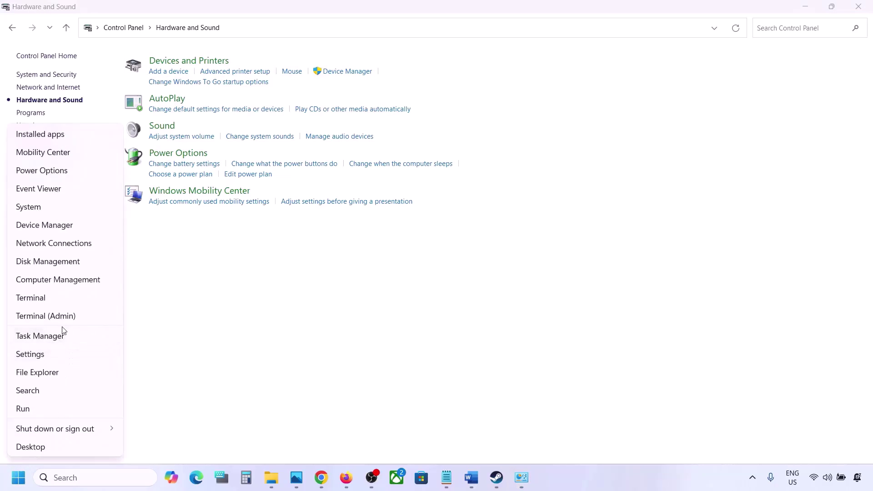
{"action": "left_click", "coordinate": [46, 225]}
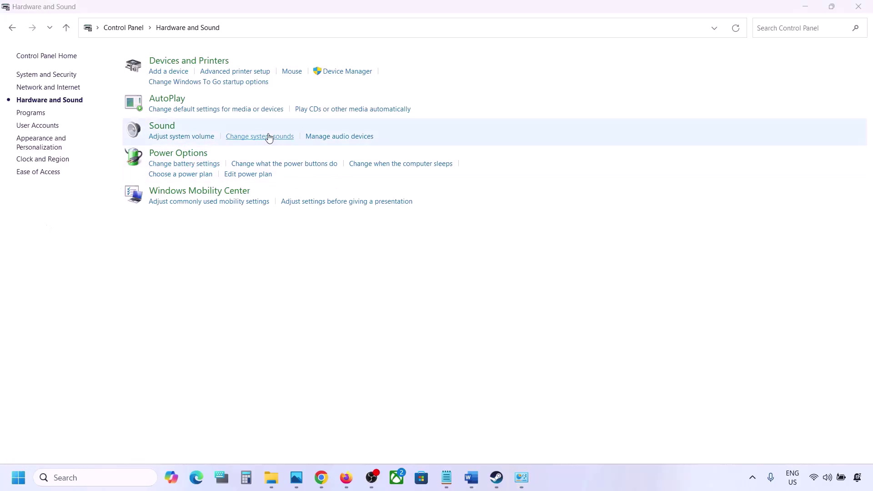
{"action": "scroll", "coordinate": [124, 218], "scroll_direction": "down", "scroll_amount": 1}
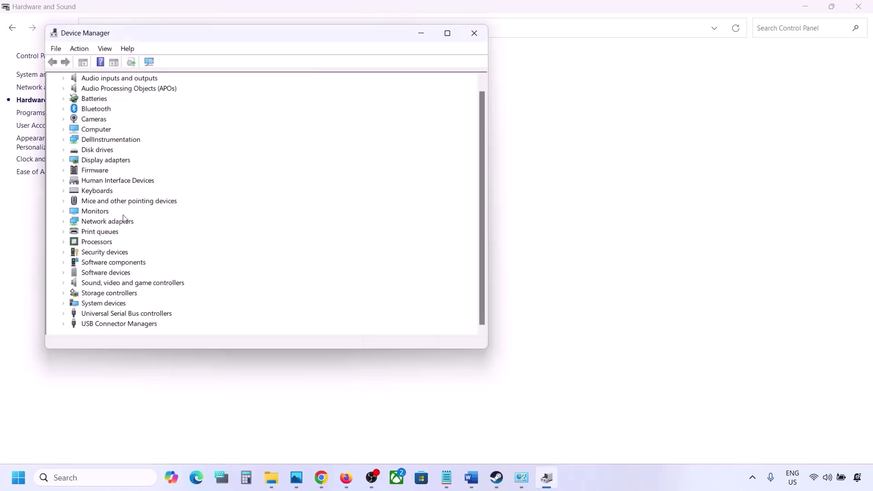
{"action": "left_click", "coordinate": [64, 284]}
{"action": "scroll", "coordinate": [63, 286], "scroll_direction": "down", "scroll_amount": 3}
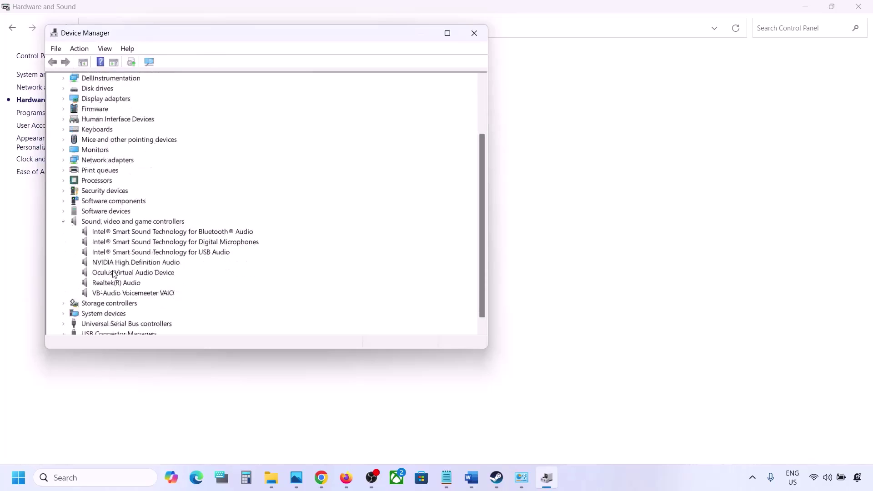
- Disable the VB-Audio Voicemeeter VAIO device under Sound, video and game controllers and confirm
{"action": "left_click", "coordinate": [121, 274]}
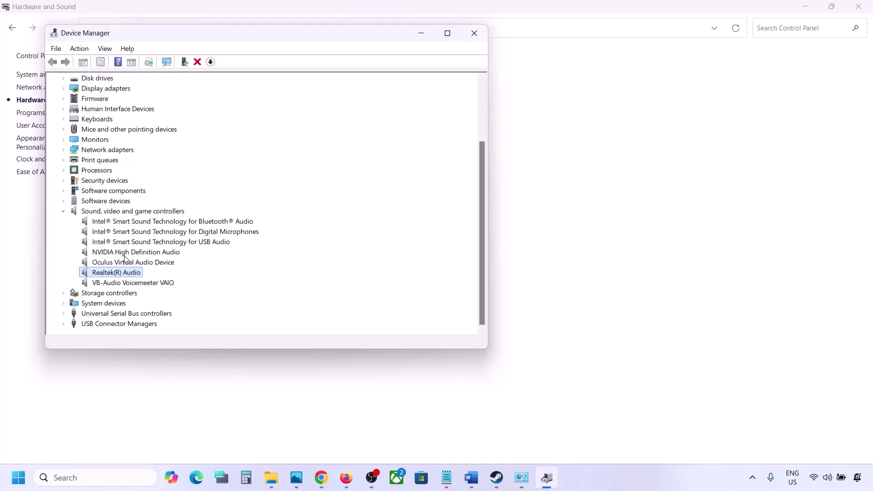
{"action": "left_click", "coordinate": [119, 284]}
{"action": "right_click", "coordinate": [119, 284]}
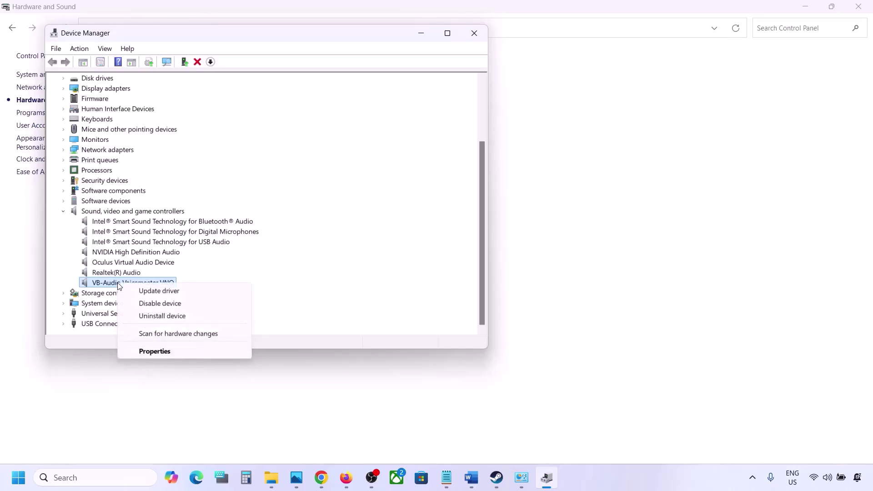
{"action": "left_click", "coordinate": [144, 303]}
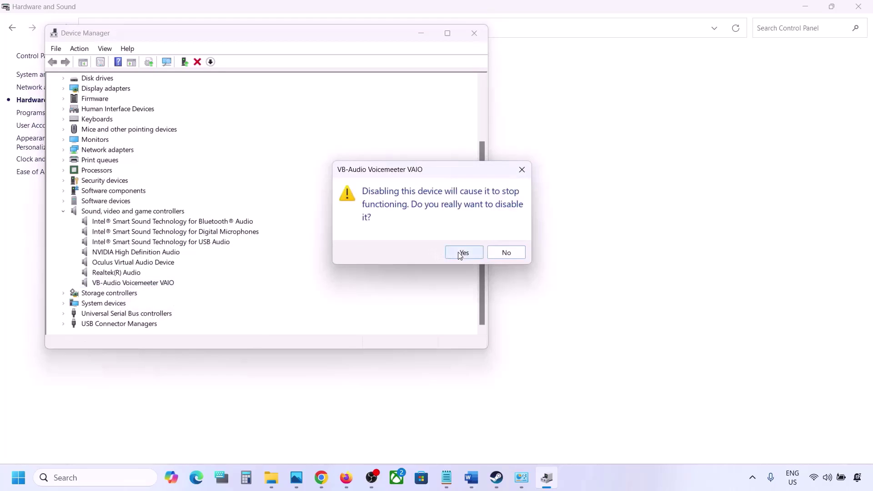
{"action": "left_click", "coordinate": [458, 252]}
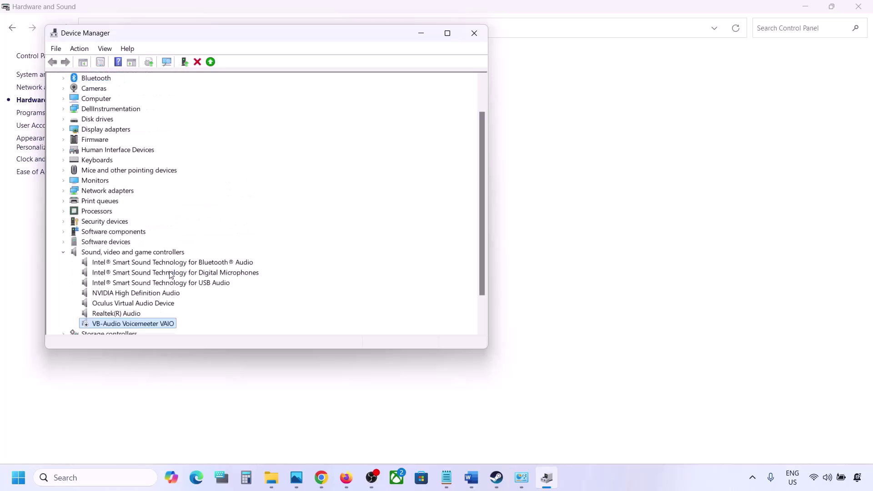
- Disable the Oculus Virtual Audio Device in Device Manager and confirm
{"action": "scroll", "coordinate": [145, 291], "scroll_direction": "down", "scroll_amount": 1}
{"action": "right_click", "coordinate": [121, 274]}
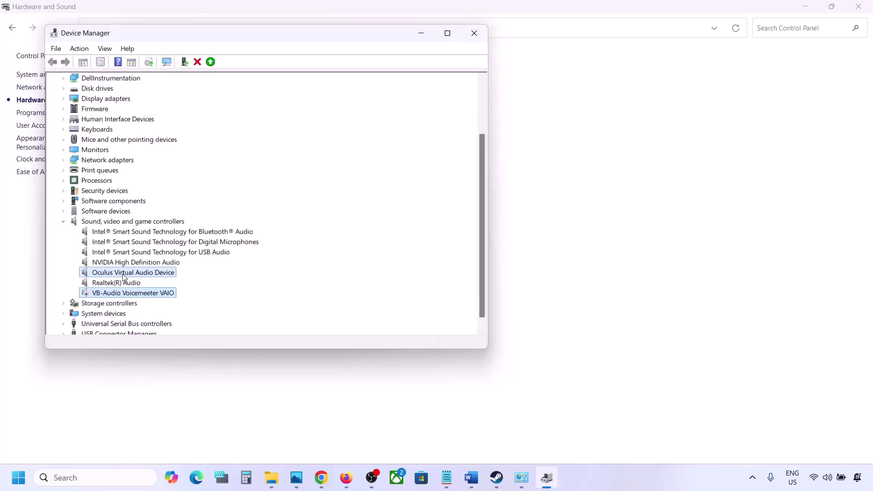
{"action": "left_click", "coordinate": [164, 295]}
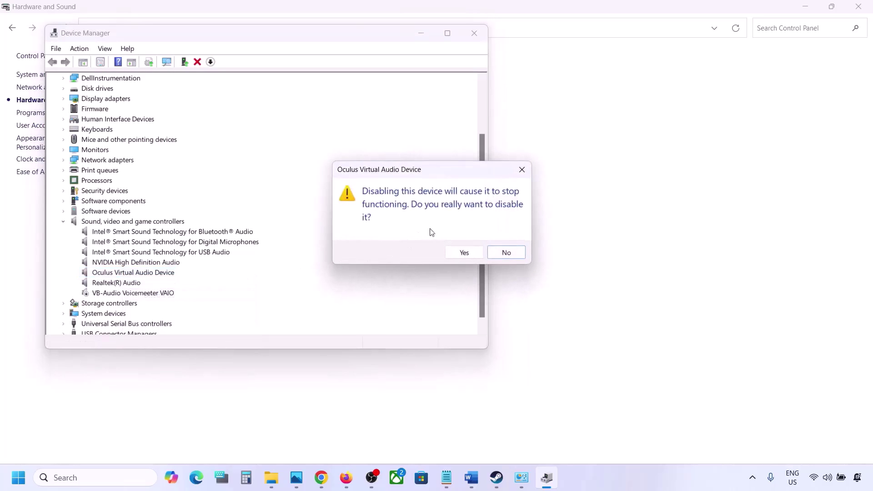
{"action": "left_click", "coordinate": [460, 252]}
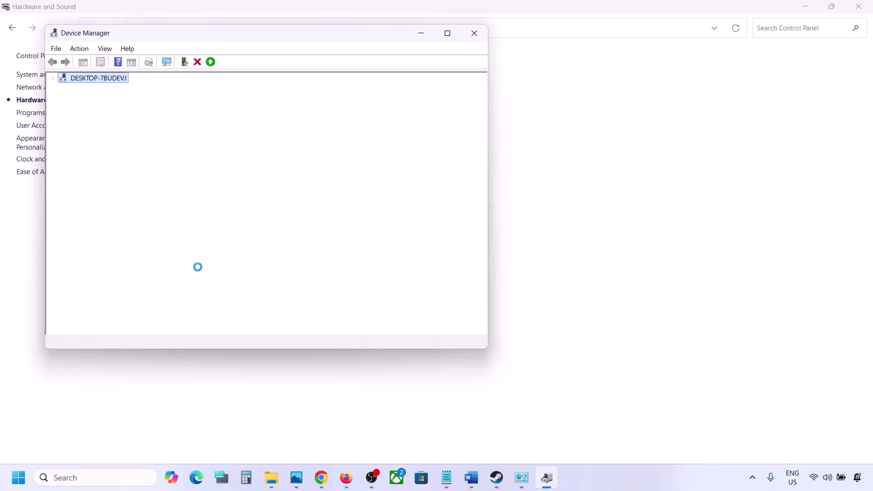
- Disable the NVIDIA High Definition Audio device in Device Manager and confirm
{"action": "right_click", "coordinate": [114, 315]}
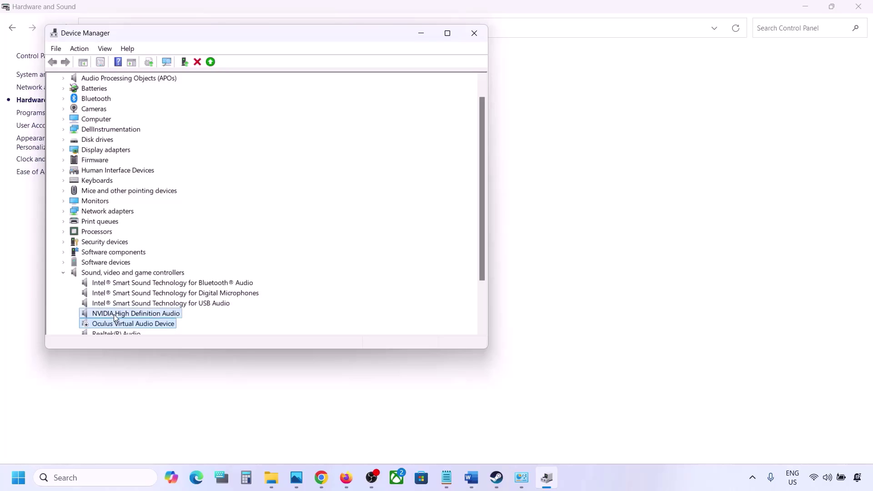
{"action": "left_click", "coordinate": [152, 336]}
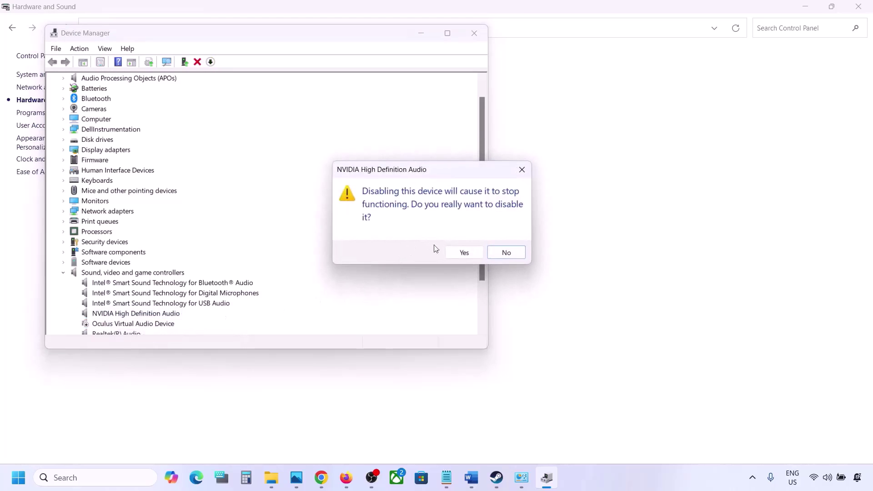
{"action": "left_click", "coordinate": [452, 249]}
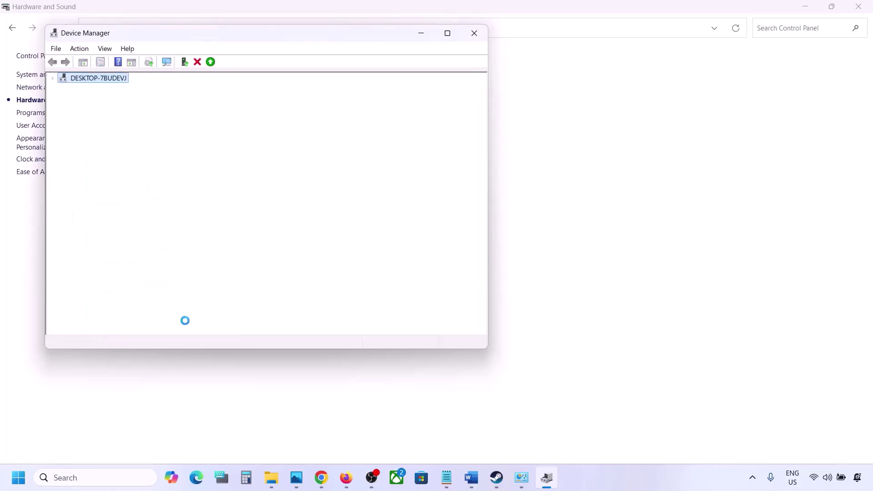
- Disable the Intel Smart Sound Technology for Bluetooth Audio device and confirm
{"action": "scroll", "coordinate": [185, 323], "scroll_direction": "down", "scroll_amount": 2}
{"action": "left_click", "coordinate": [135, 235]}
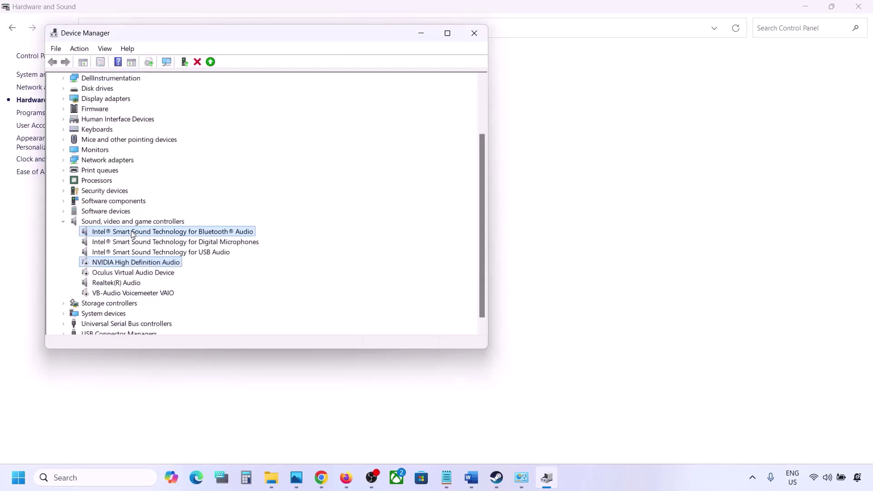
{"action": "right_click", "coordinate": [134, 233]}
{"action": "left_click", "coordinate": [168, 251]}
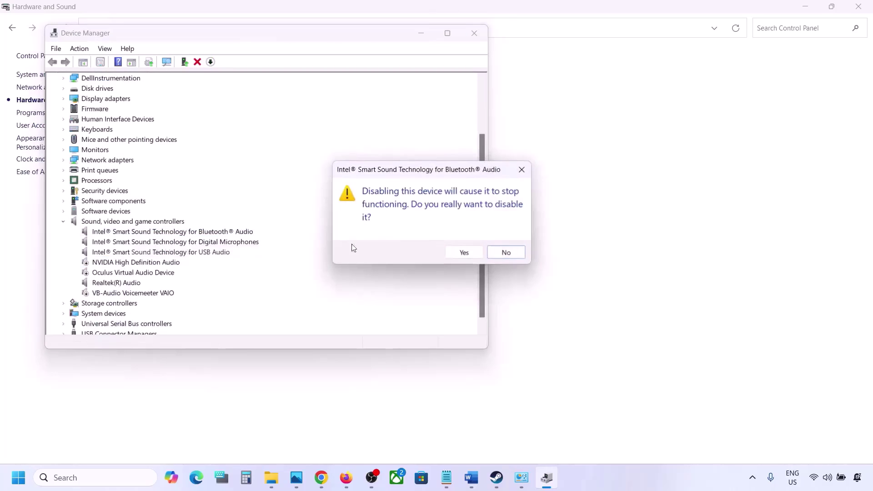
{"action": "left_click", "coordinate": [464, 252]}
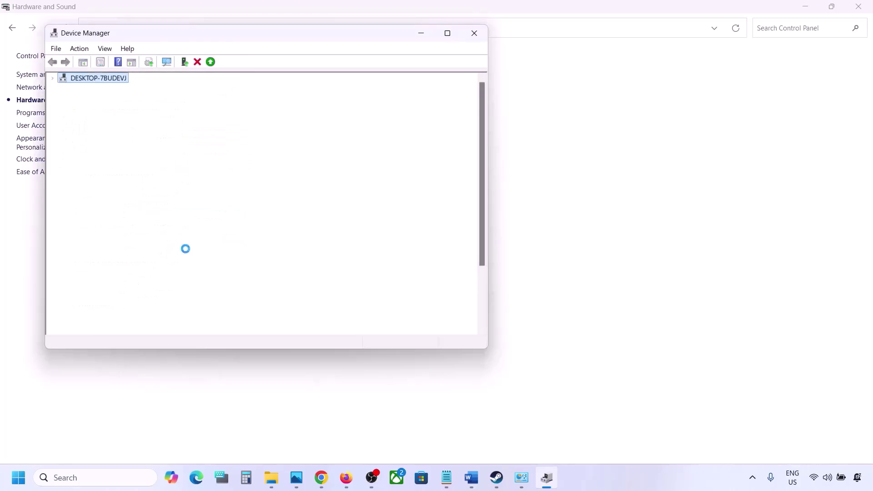
- Disable the Intel Smart Sound Technology for Digital Microphones device and decline restarting the computer now
{"action": "left_click", "coordinate": [150, 253]}
{"action": "right_click", "coordinate": [166, 253]}
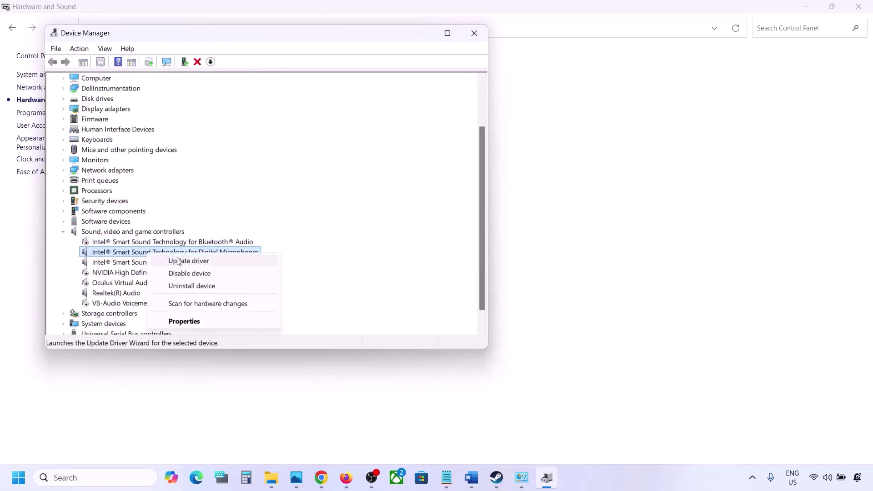
{"action": "left_click", "coordinate": [187, 273]}
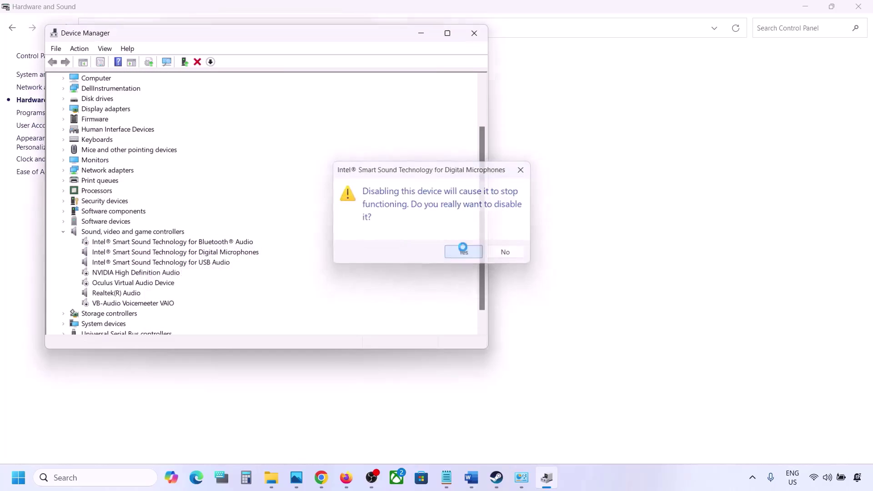
{"action": "left_click", "coordinate": [463, 251]}
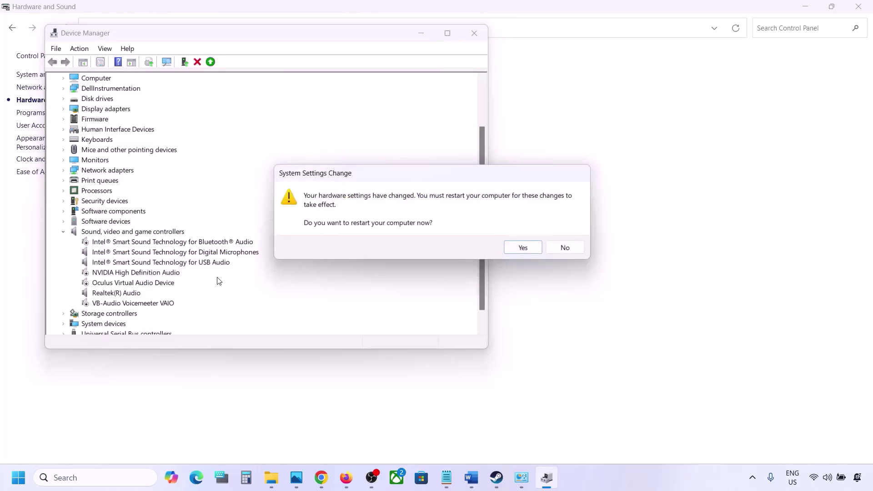
{"action": "left_click", "coordinate": [564, 249]}
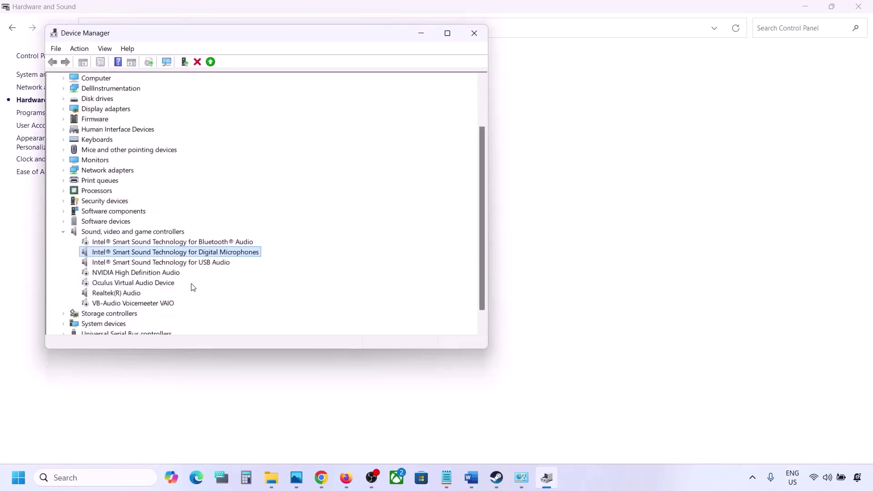
- Disable the Intel Smart Sound Technology for USB Audio device and confirm
{"action": "left_click", "coordinate": [126, 263]}
{"action": "right_click", "coordinate": [126, 263]}
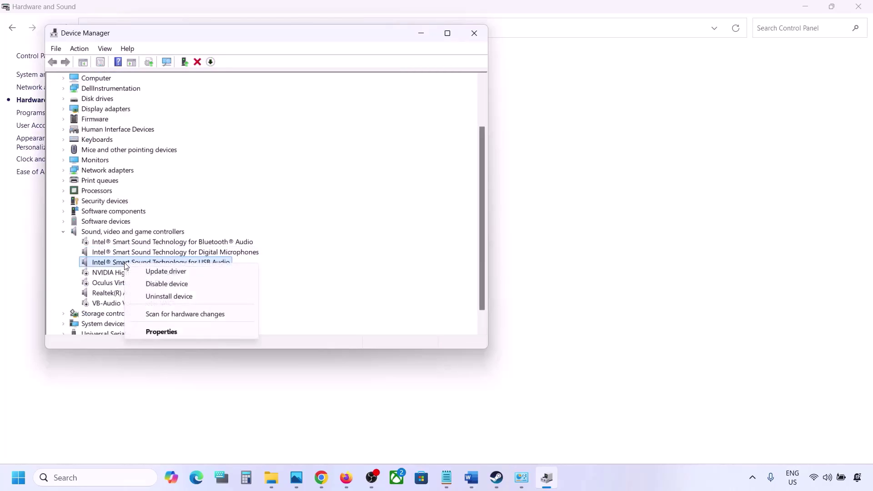
{"action": "left_click", "coordinate": [156, 284]}
{"action": "left_click", "coordinate": [463, 252]}
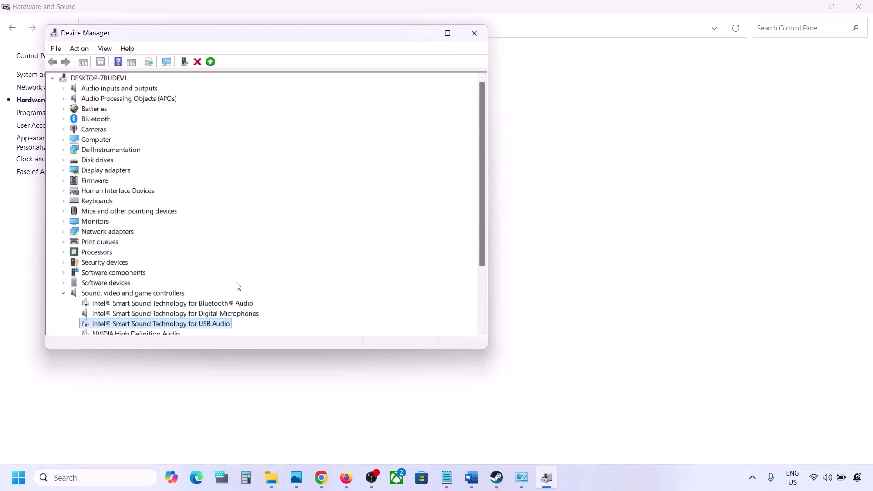
- Check the Realtek(R) Audio device's available actions without changing it, then close Device Manager
{"action": "scroll", "coordinate": [236, 285], "scroll_direction": "down", "scroll_amount": 3}
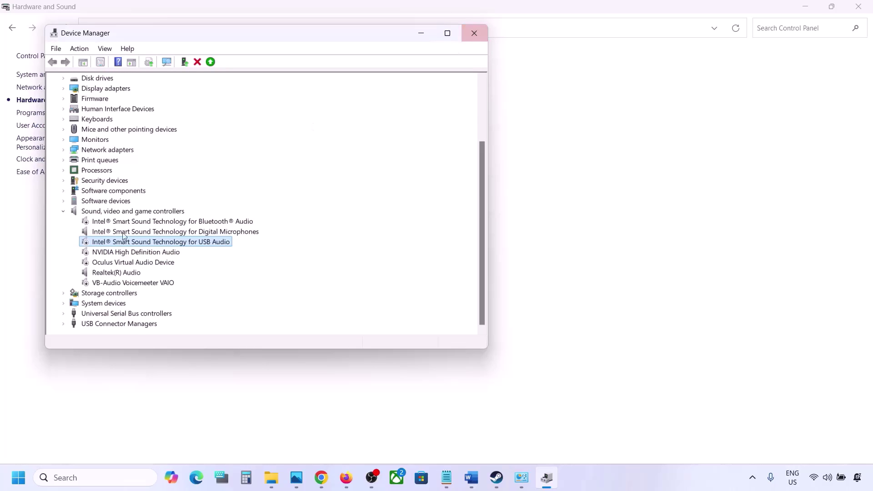
{"action": "left_click", "coordinate": [101, 272]}
{"action": "right_click", "coordinate": [116, 273]}
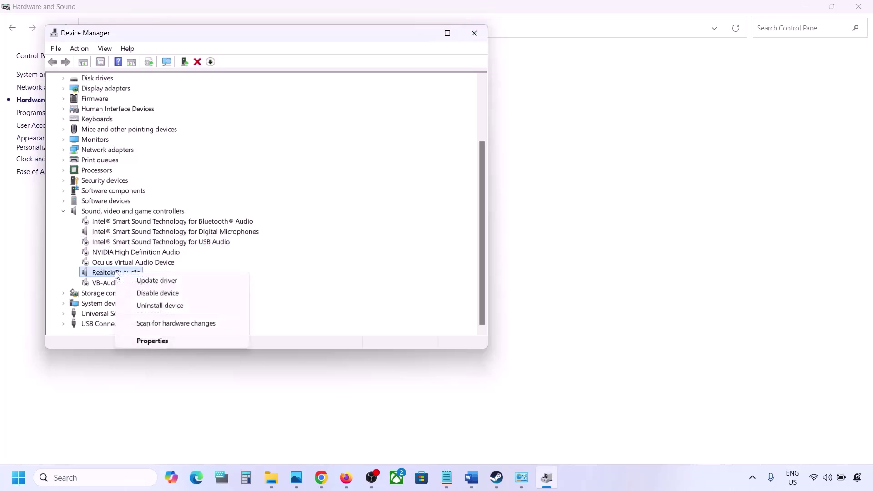
{"action": "left_click", "coordinate": [178, 266]}
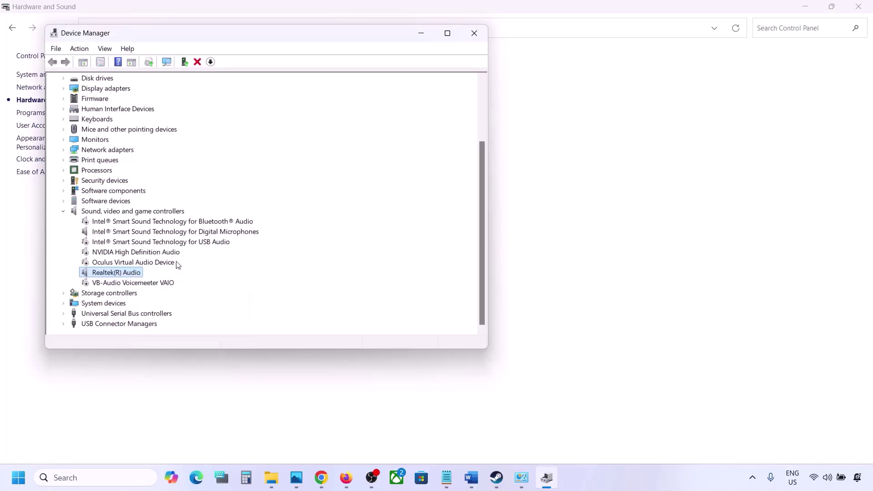
{"action": "left_click", "coordinate": [475, 33]}
- Switch to the Word instructions and copy the shell command listed under Step 8, Uncheck Handsfree Telephony
{"action": "left_click", "coordinate": [473, 477]}
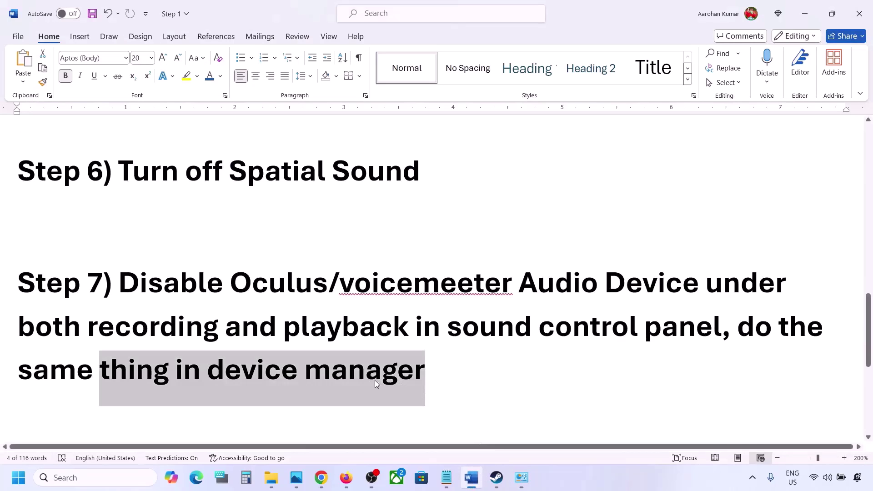
{"action": "scroll", "coordinate": [377, 385], "scroll_direction": "down", "scroll_amount": 3}
{"action": "scroll", "coordinate": [332, 372], "scroll_direction": "down", "scroll_amount": 1}
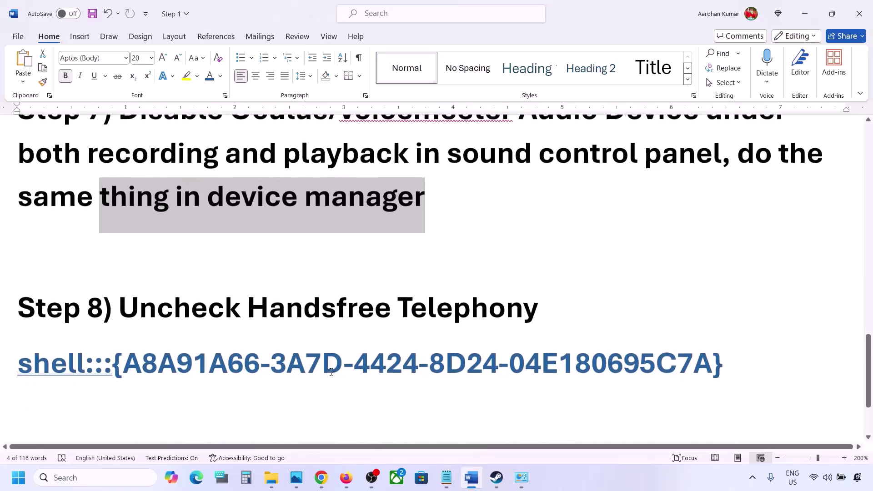
{"action": "left_click_drag", "start_coordinate": [134, 301], "coordinate": [538, 303]}
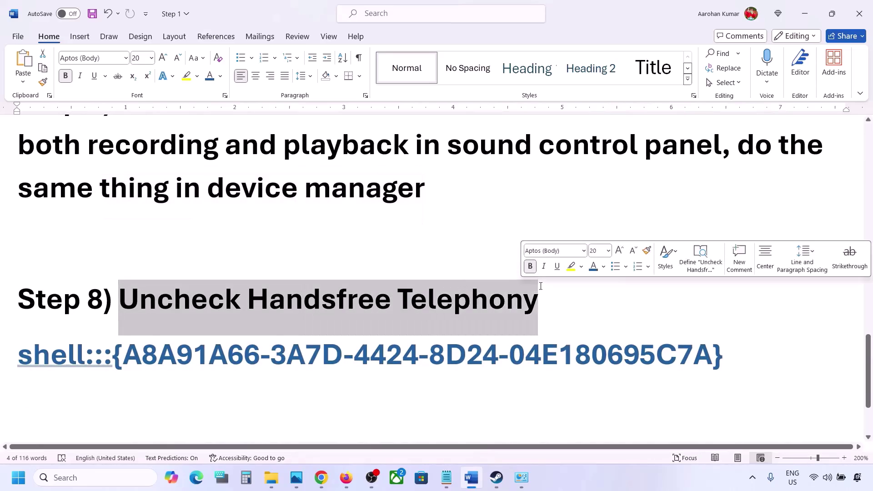
{"action": "left_click_drag", "start_coordinate": [748, 355], "coordinate": [40, 352]}
{"action": "right_click", "coordinate": [40, 353]}
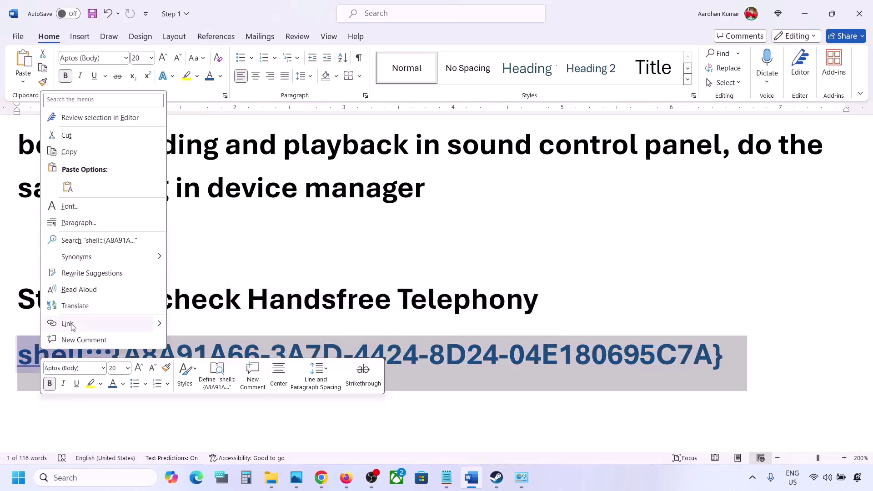
{"action": "left_click", "coordinate": [68, 151]}
- Open the Run dialog and execute the copied command shell:::{A8A91A66-3A7D-4424-8D24-04E180695C7A} to open Devices and Printers
{"action": "left_click", "coordinate": [91, 478]}
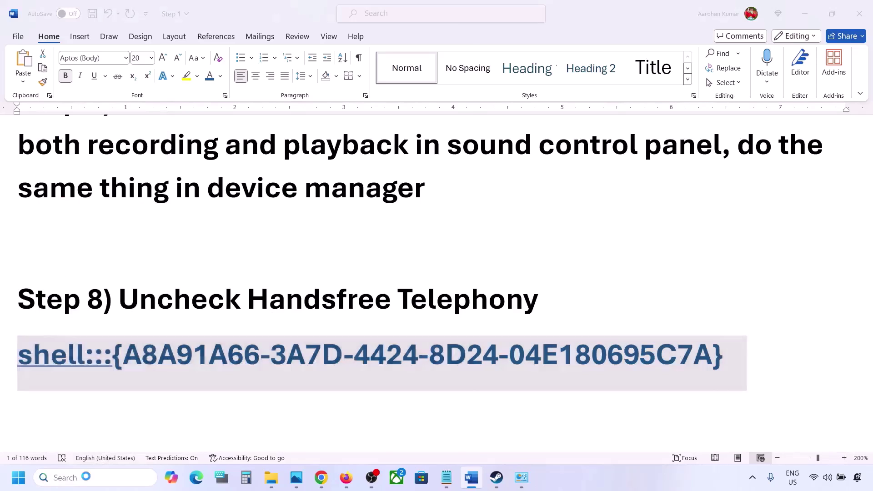
{"action": "type", "text": "run"}
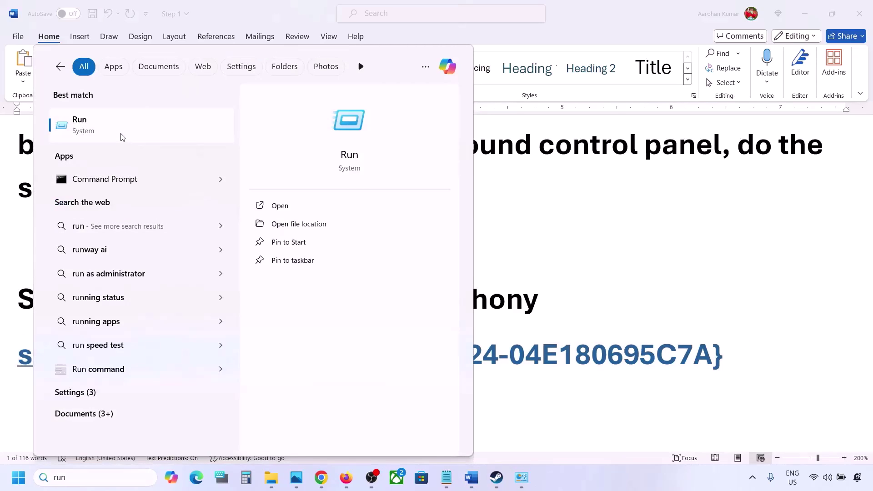
{"action": "left_click", "coordinate": [121, 136]}
{"action": "type", "text": "v"}
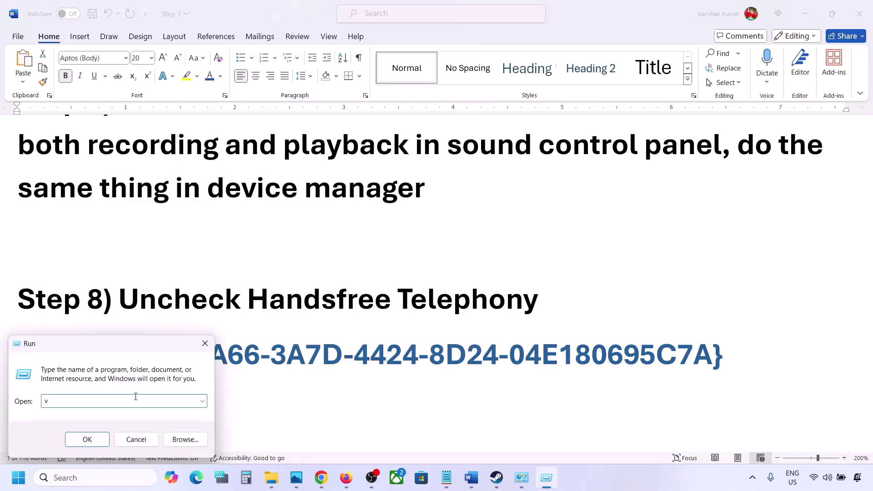
{"action": "key", "text": "ctrl+a"}
{"action": "key", "text": "ctrl+v"}
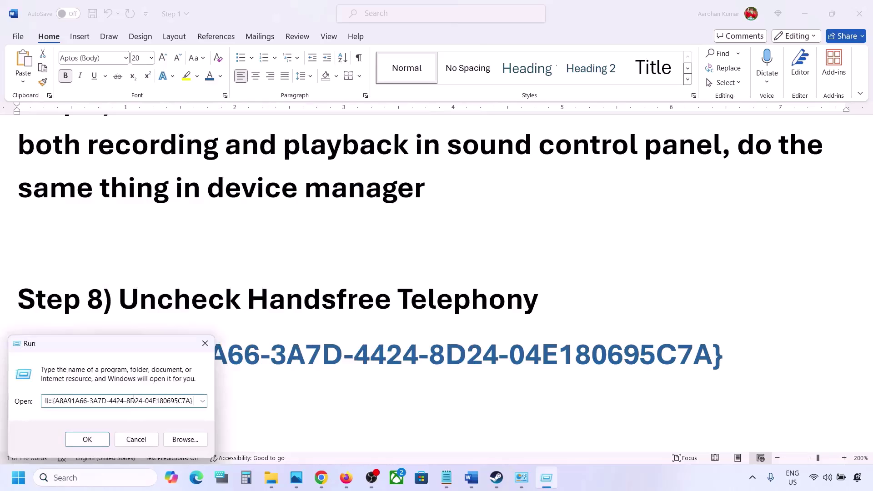
{"action": "left_click", "coordinate": [87, 439]}
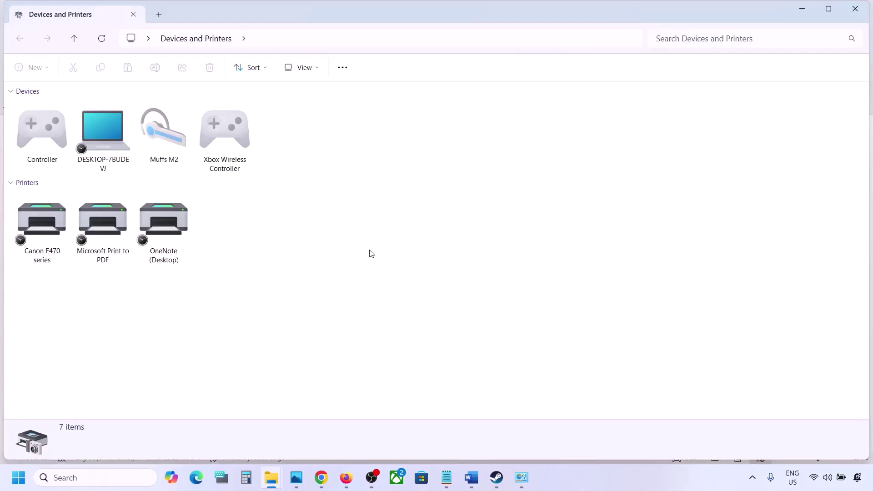
- Disable the Handsfree Telephony Bluetooth service in the Muffs M2 headset's properties, apply the change and close the dialog
{"action": "left_click", "coordinate": [646, 477]}
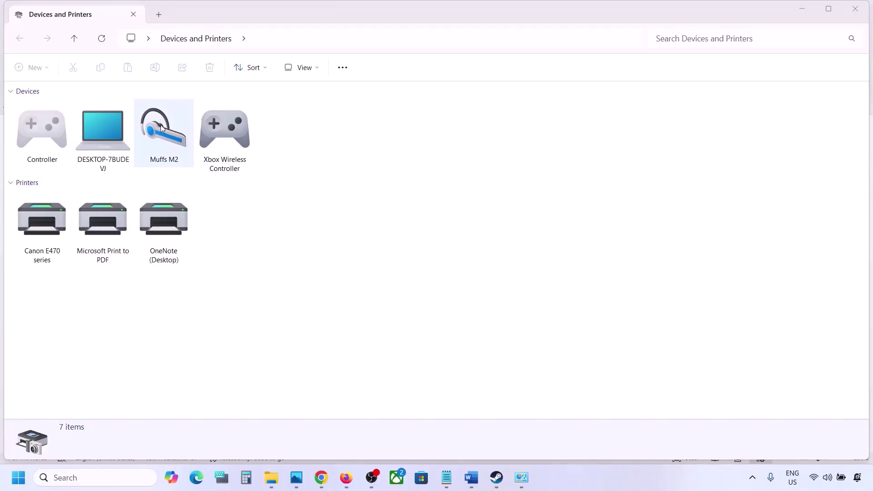
{"action": "right_click", "coordinate": [170, 133]}
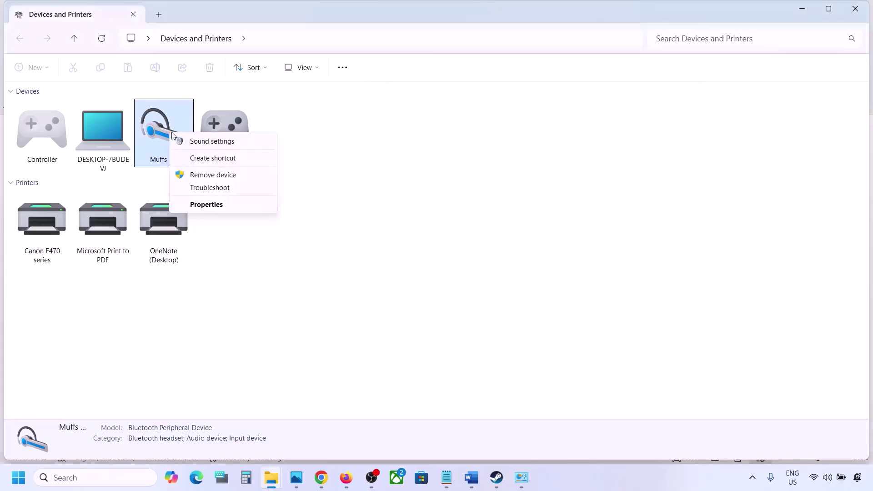
{"action": "left_click", "coordinate": [203, 205]}
{"action": "left_click_drag", "start_coordinate": [314, 145], "coordinate": [408, 122]}
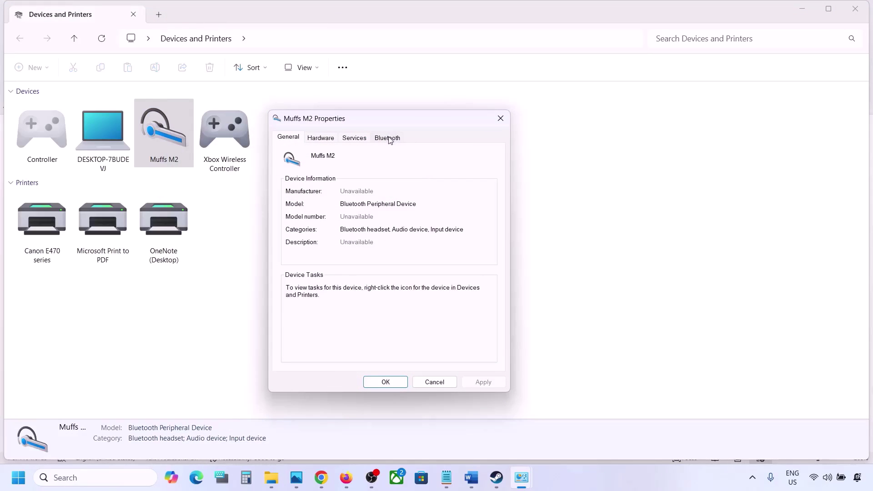
{"action": "left_click", "coordinate": [390, 138]}
{"action": "left_click", "coordinate": [362, 142]}
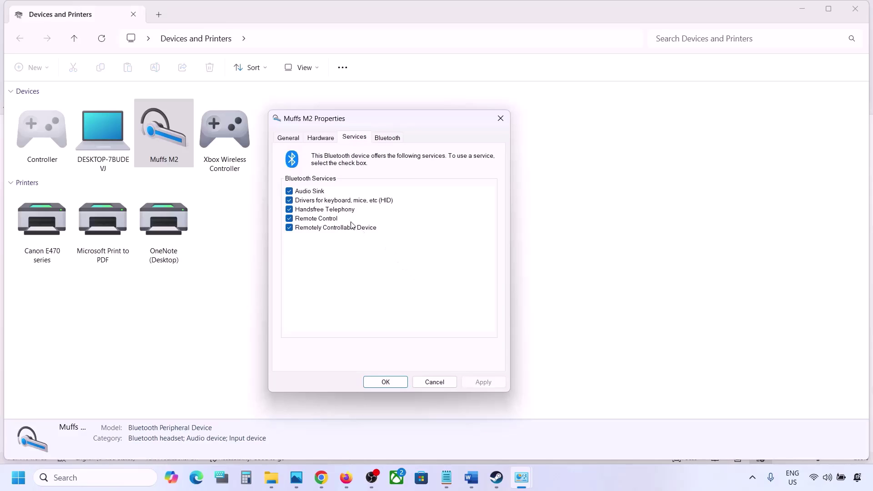
{"action": "left_click", "coordinate": [290, 210]}
{"action": "left_click", "coordinate": [483, 381]}
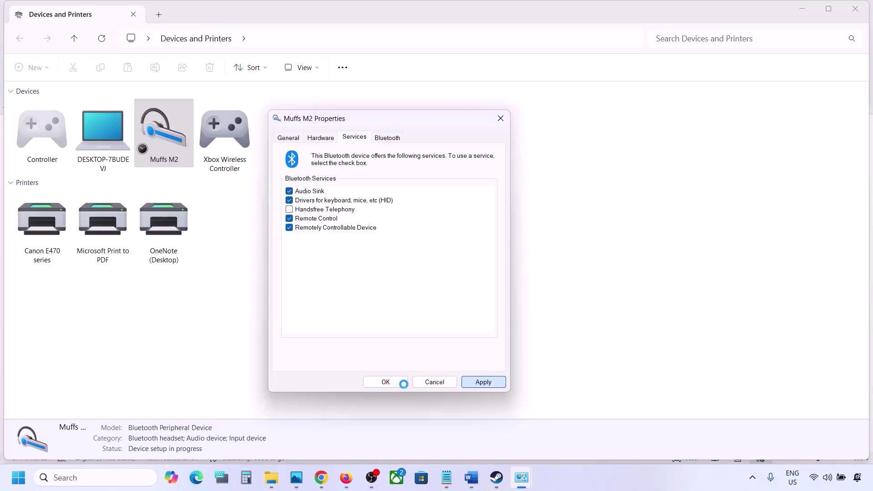
{"action": "left_click", "coordinate": [390, 382]}
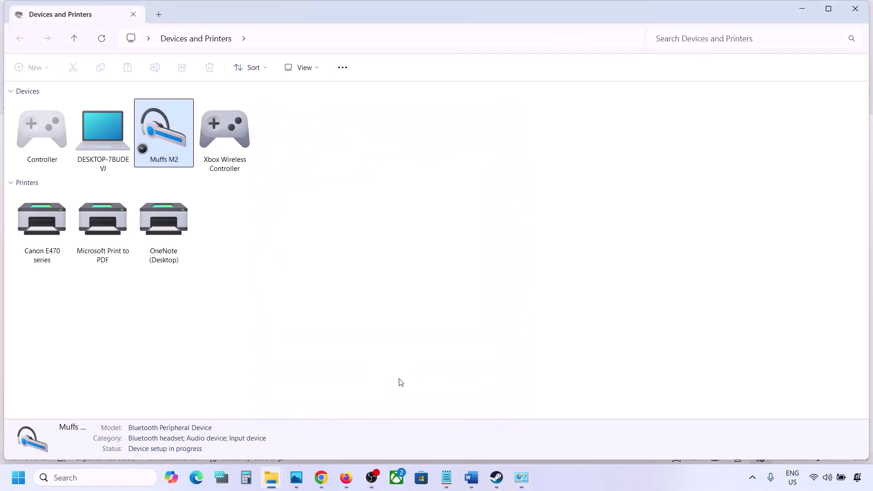
- Switch to the Word instructions and highlight the Step 10 heading text "Install Audio Driver"
{"action": "left_click", "coordinate": [496, 478]}
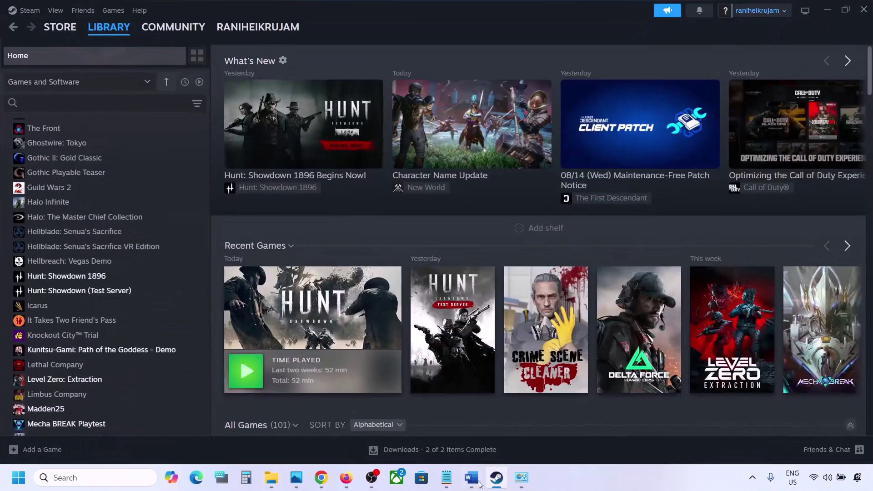
{"action": "left_click", "coordinate": [476, 482]}
{"action": "scroll", "coordinate": [385, 326], "scroll_direction": "down", "scroll_amount": 3}
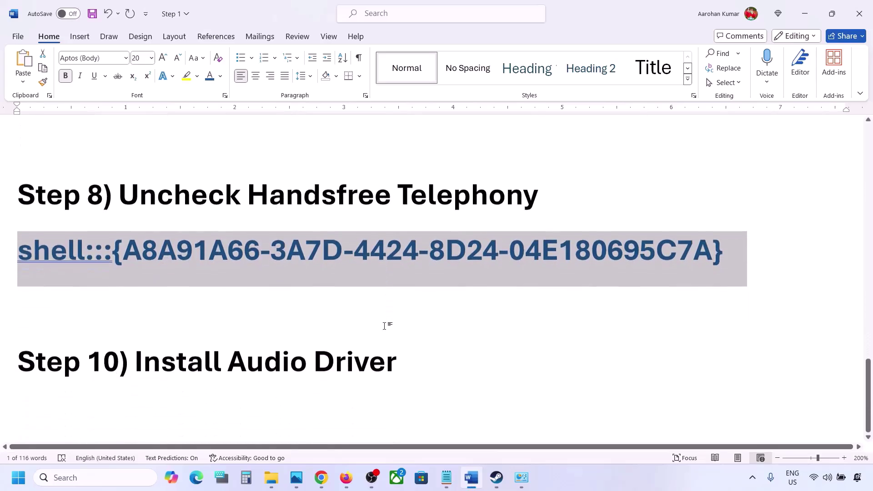
{"action": "left_click_drag", "start_coordinate": [150, 351], "coordinate": [396, 360]}
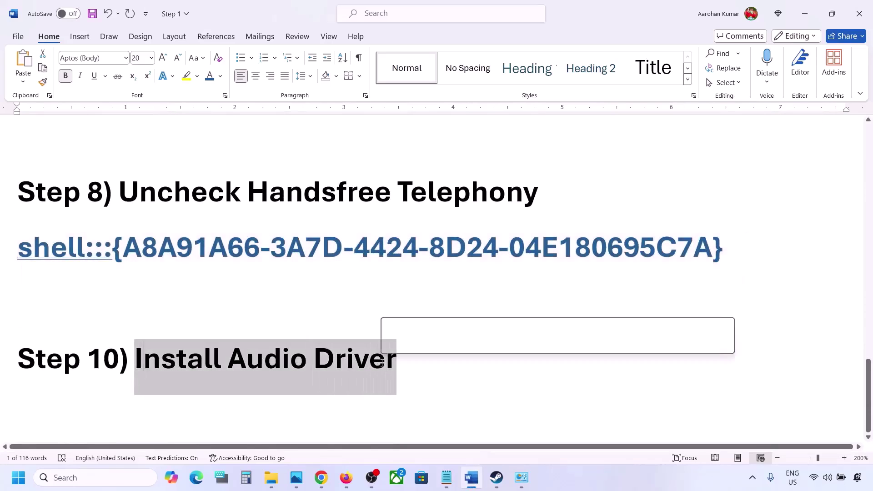
- Open Device Manager and start a driver update for the Realtek(R) Audio device under Sound, video and game controllers
{"action": "left_click", "coordinate": [13, 481]}
{"action": "right_click", "coordinate": [13, 482]}
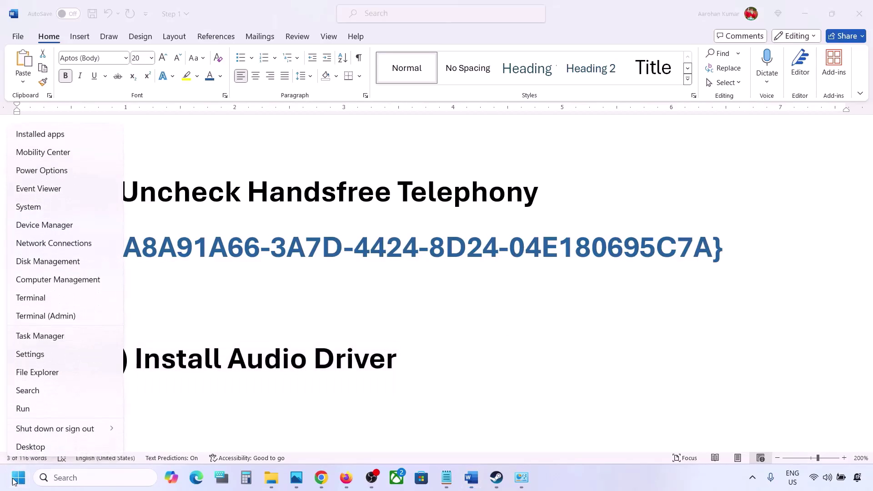
{"action": "left_click", "coordinate": [40, 225]}
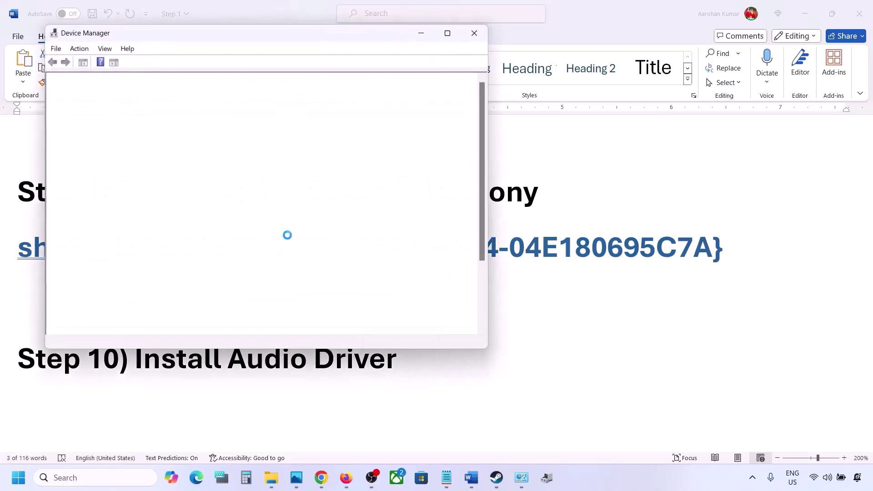
{"action": "scroll", "coordinate": [145, 298], "scroll_direction": "down", "scroll_amount": 2}
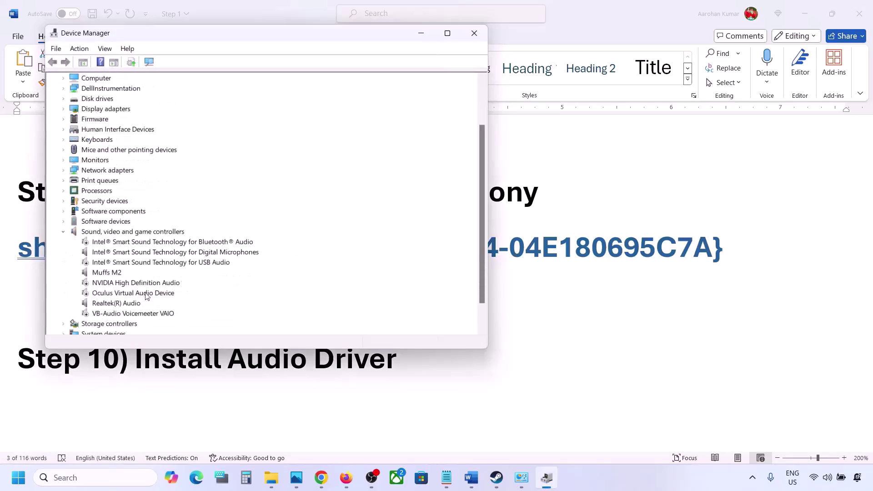
{"action": "left_click", "coordinate": [111, 304]}
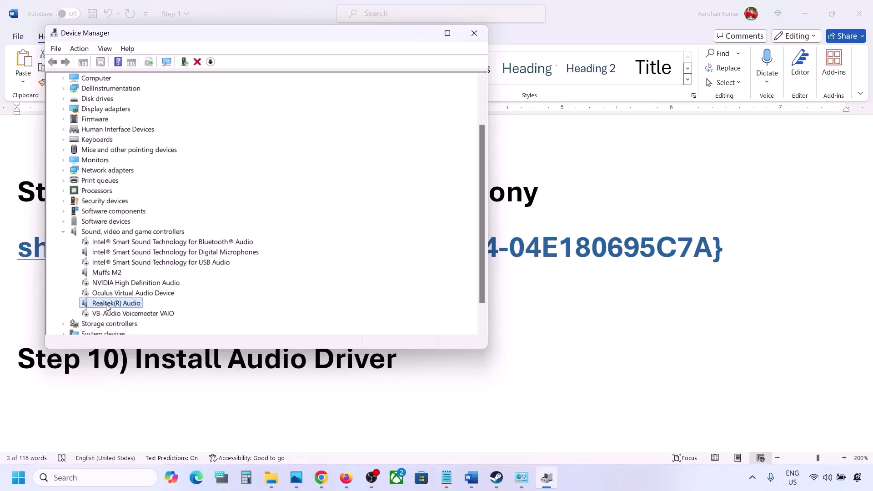
{"action": "right_click", "coordinate": [116, 305]}
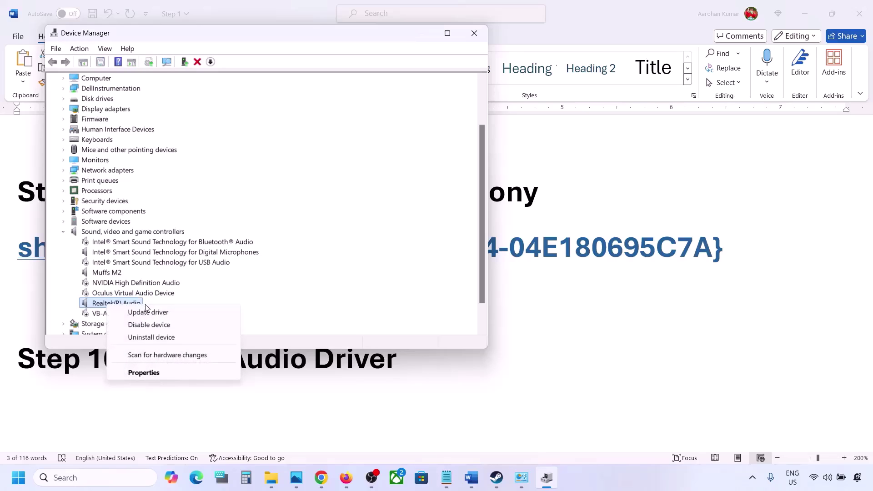
{"action": "left_click", "coordinate": [167, 314]}
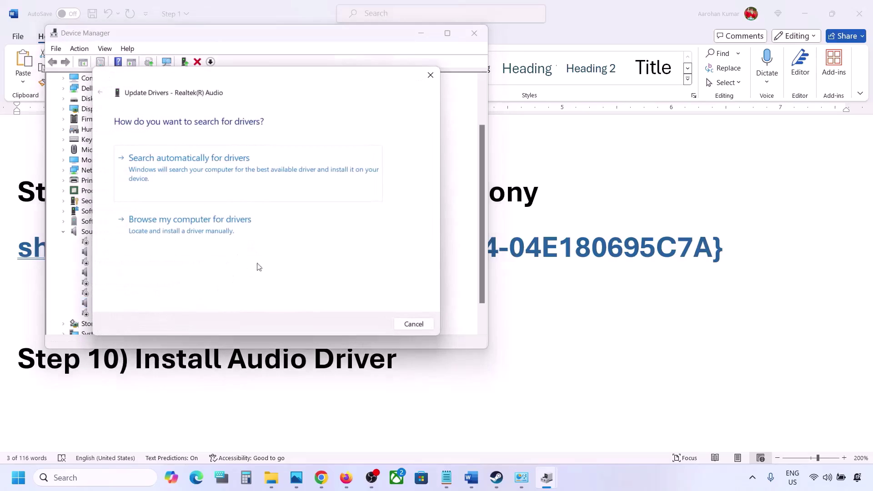
- Select the Realtek Audio model from the compatible drivers available on the computer, then cancel the update and close Device Manager
{"action": "left_click", "coordinate": [207, 232]}
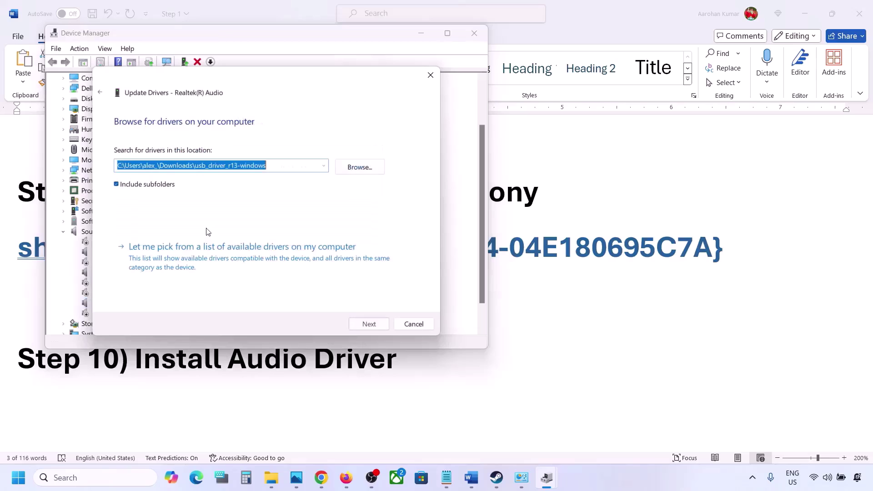
{"action": "left_click", "coordinate": [180, 263]}
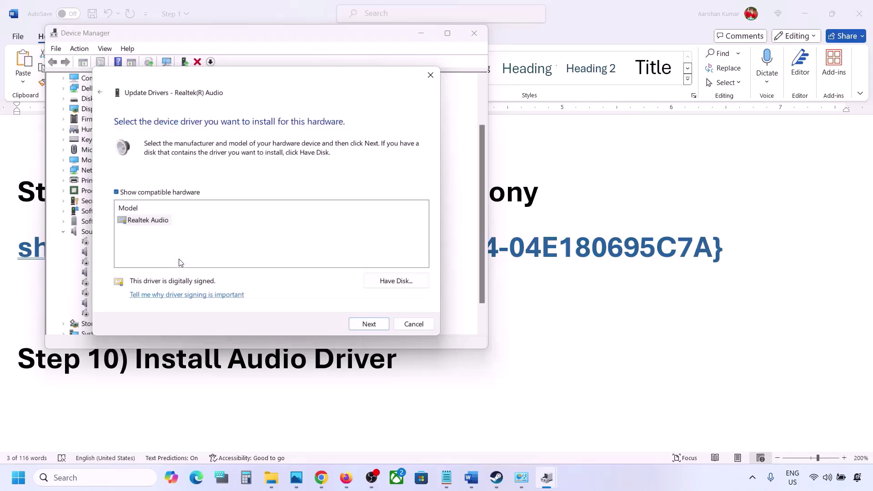
{"action": "left_click", "coordinate": [140, 221]}
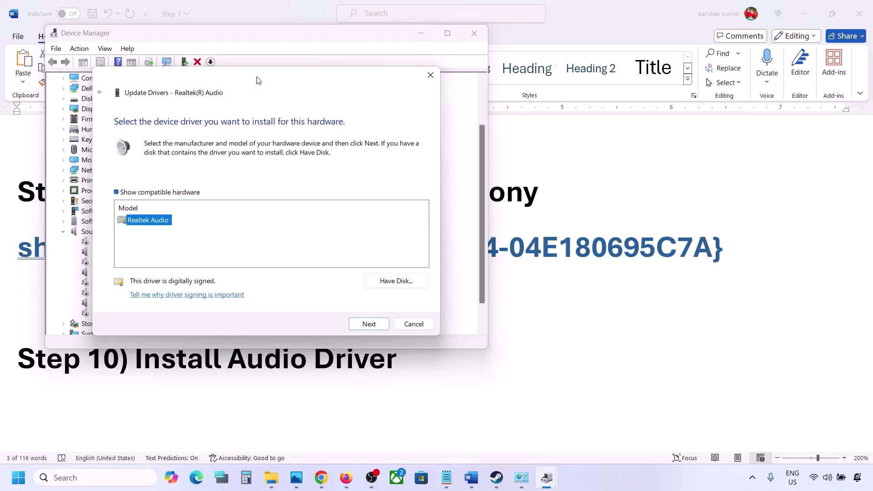
{"action": "left_click_drag", "start_coordinate": [258, 80], "coordinate": [360, 65]}
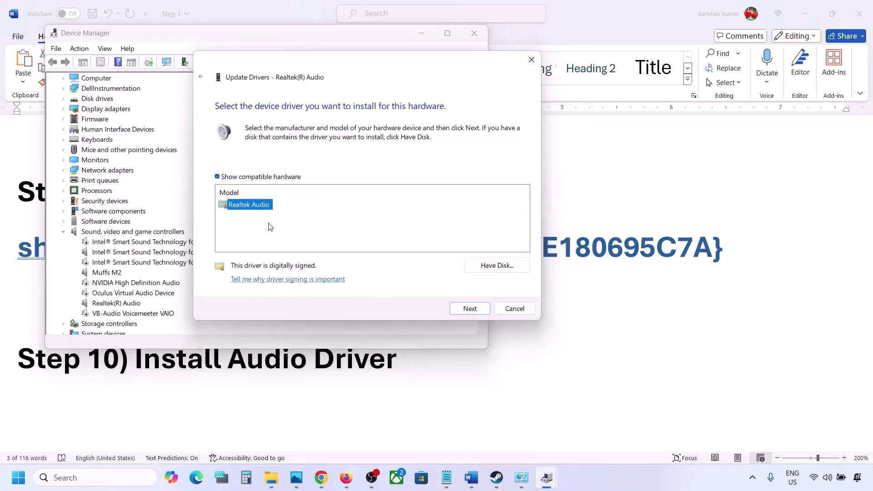
{"action": "left_click", "coordinate": [510, 314]}
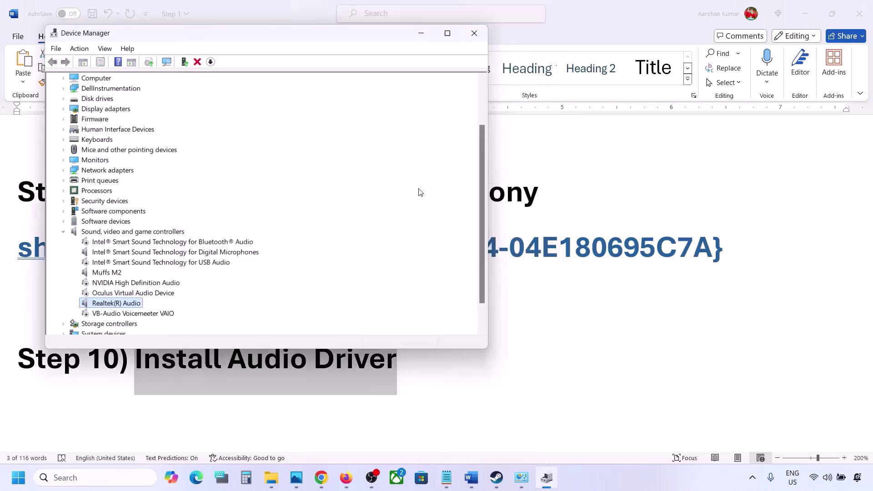
{"action": "left_click", "coordinate": [482, 33]}
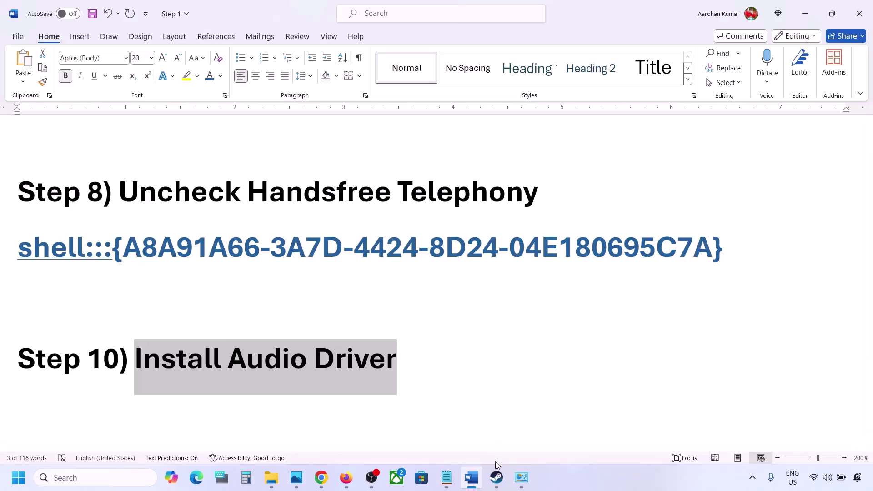
- Switch to the Steam library and start verifying the integrity of Satisfactory's installed game files
{"action": "scroll", "coordinate": [501, 387], "scroll_direction": "up", "scroll_amount": 3}
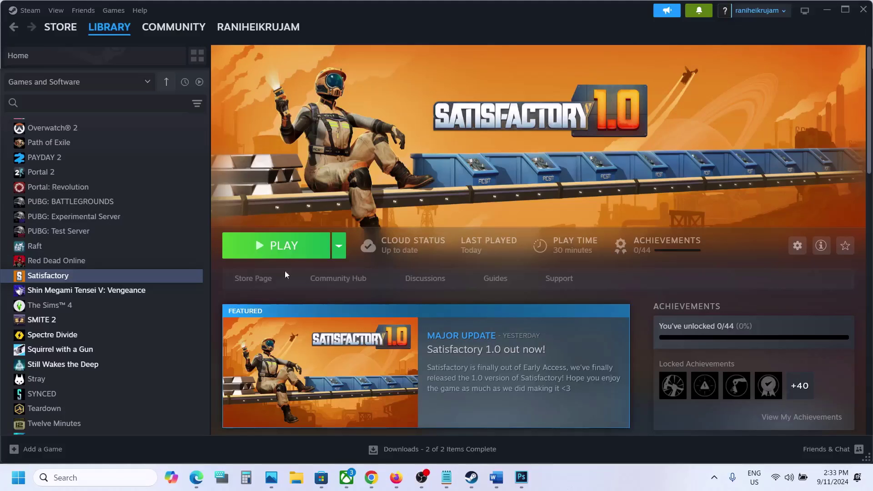
{"action": "right_click", "coordinate": [60, 279]}
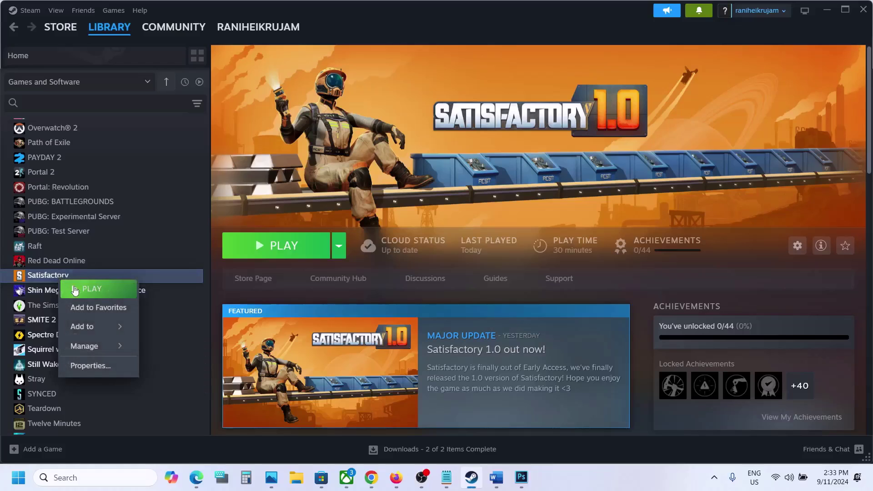
{"action": "left_click", "coordinate": [90, 365]}
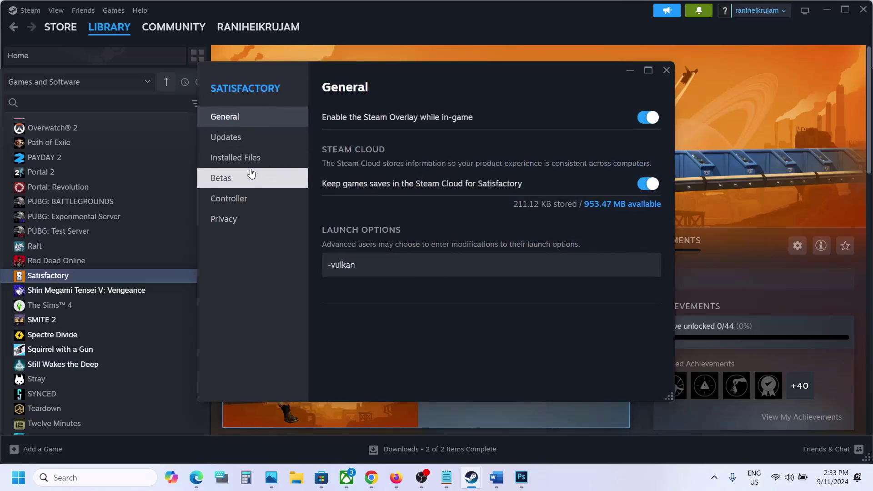
{"action": "left_click", "coordinate": [243, 160]}
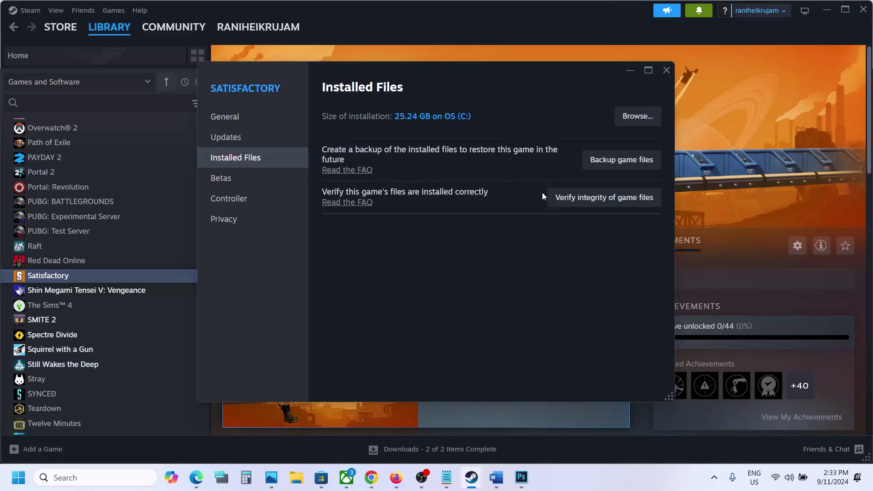
{"action": "left_click", "coordinate": [632, 199]}
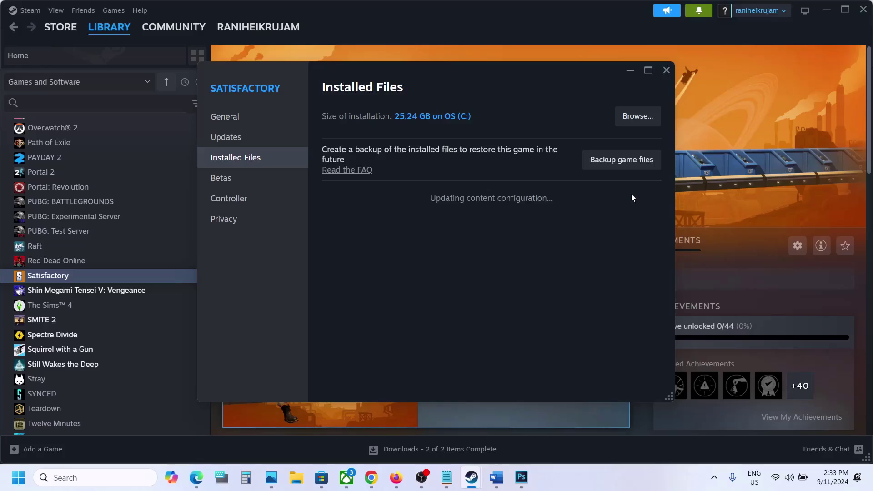